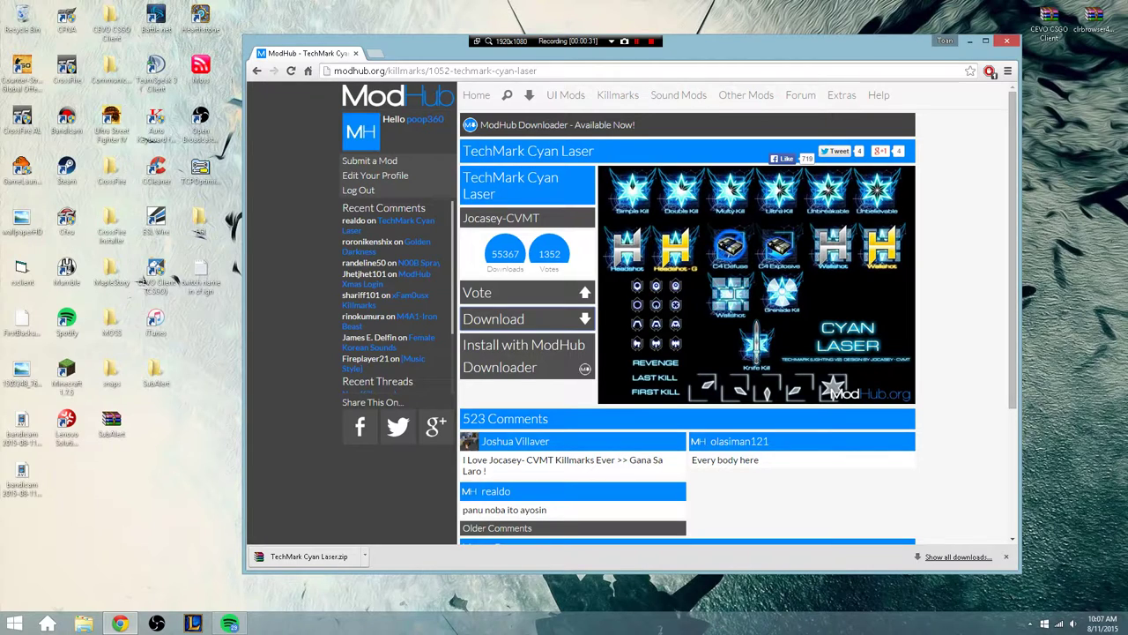
key(ctrl+l)
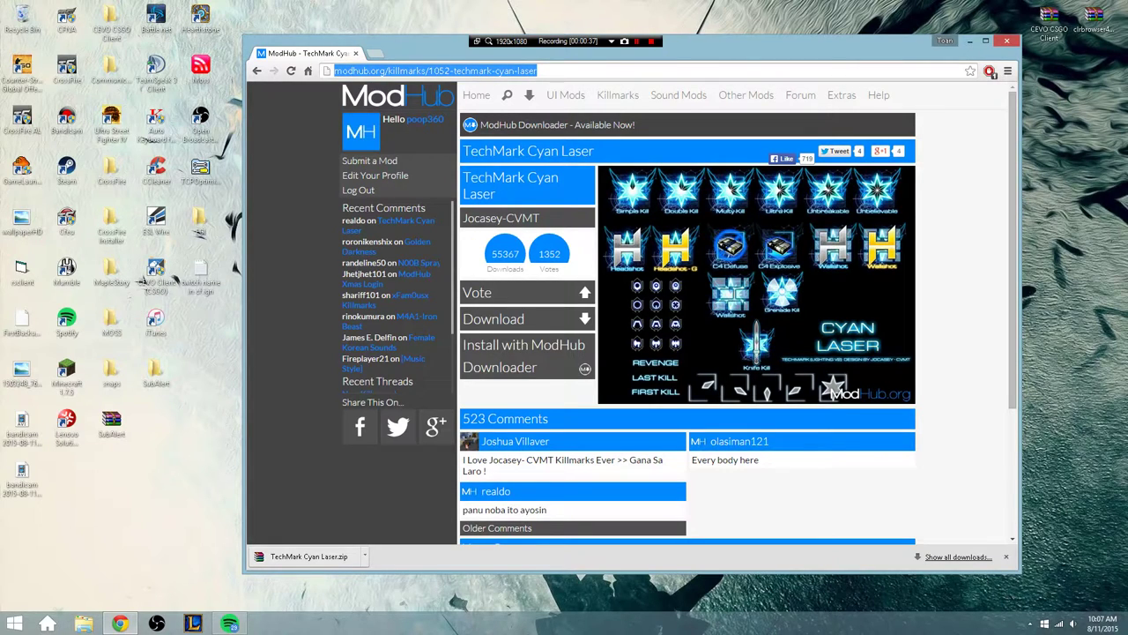
key(ctrl+a)
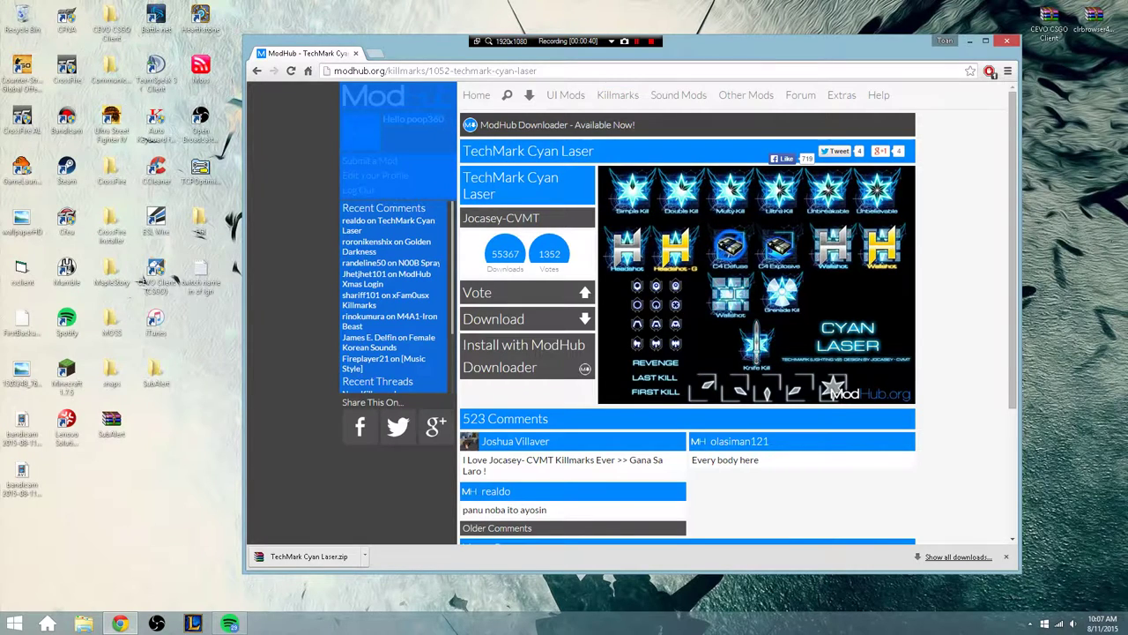
drag(342, 71, 412, 70)
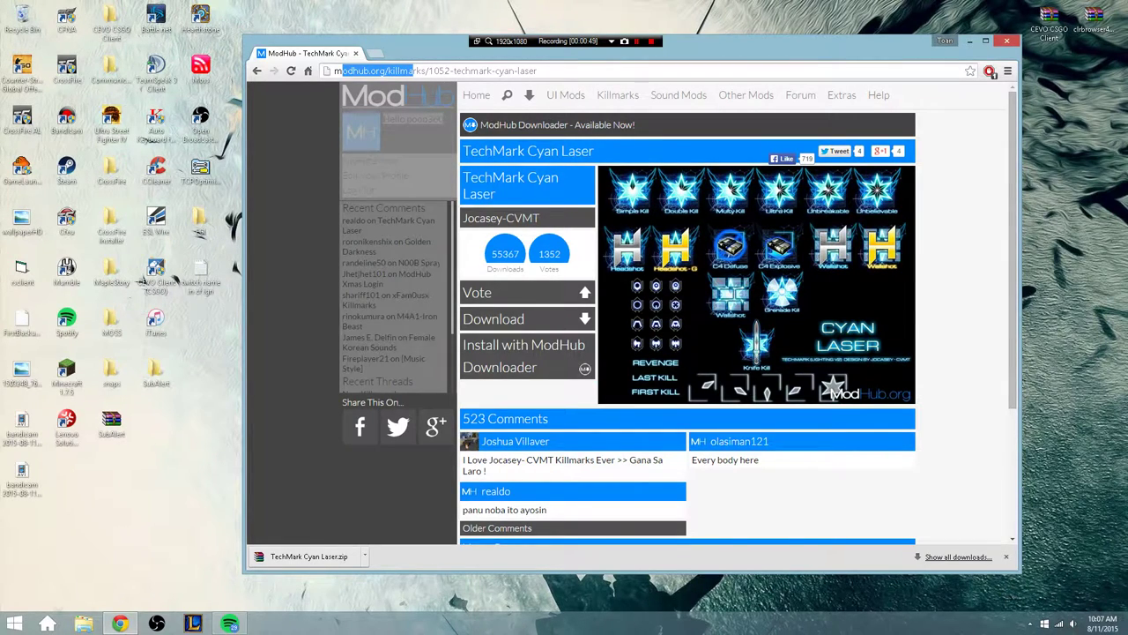
- Gather the FX wing and star colors and TechMark Cyan Laser archives in the desktop's centre, with the browser moved aside and minimized
click(970, 40)
drag(827, 123, 608, 231)
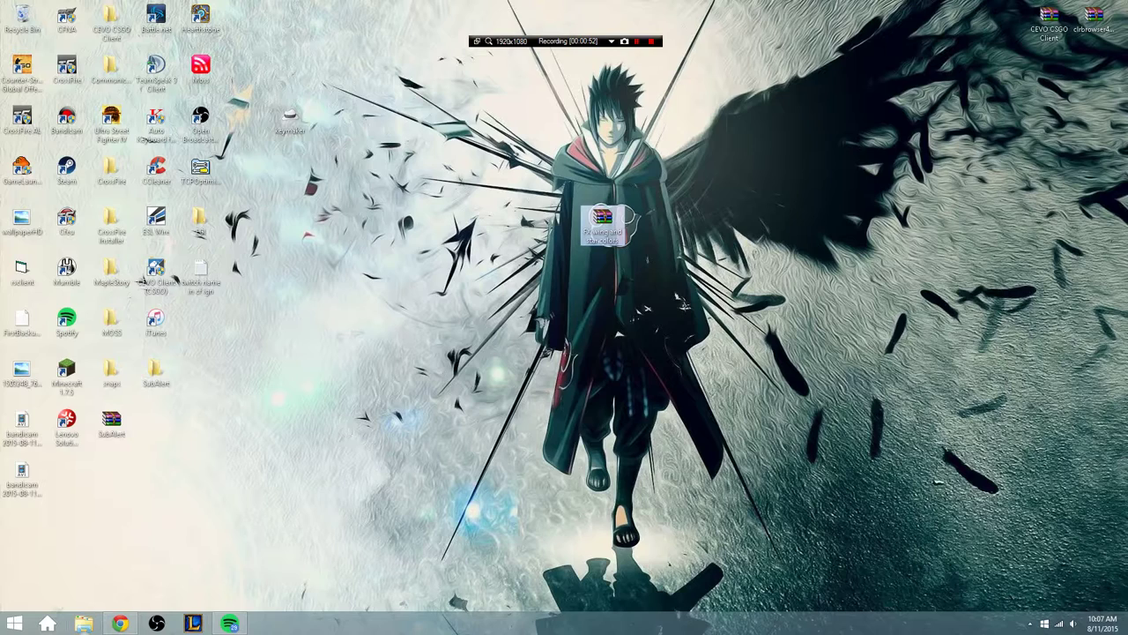
drag(608, 231, 608, 231)
click(120, 623)
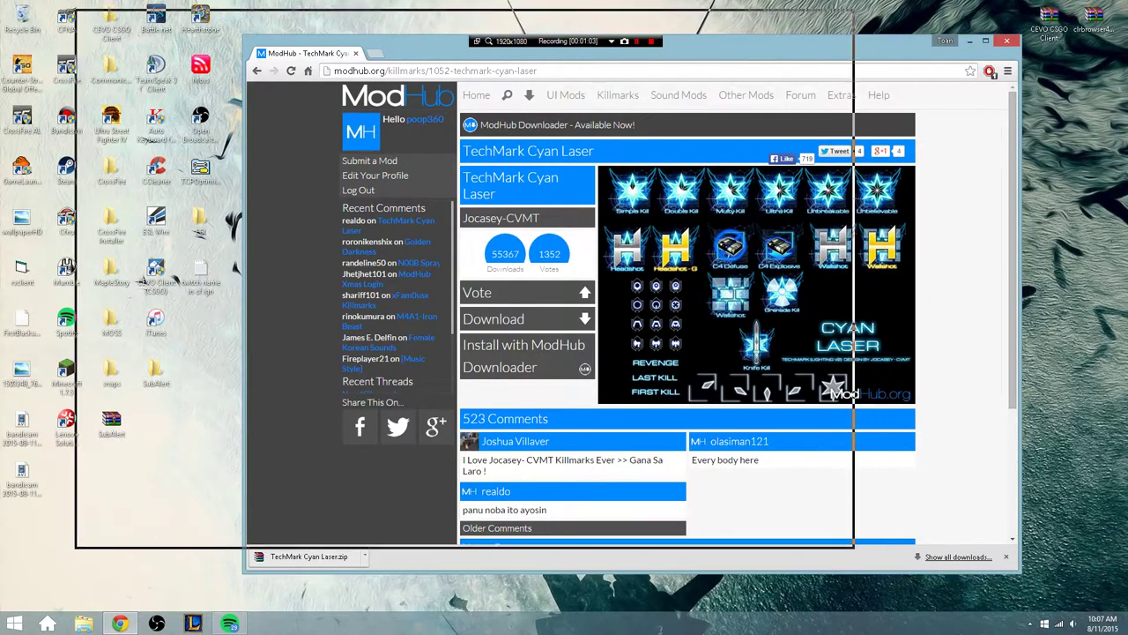
drag(423, 53, 256, 27)
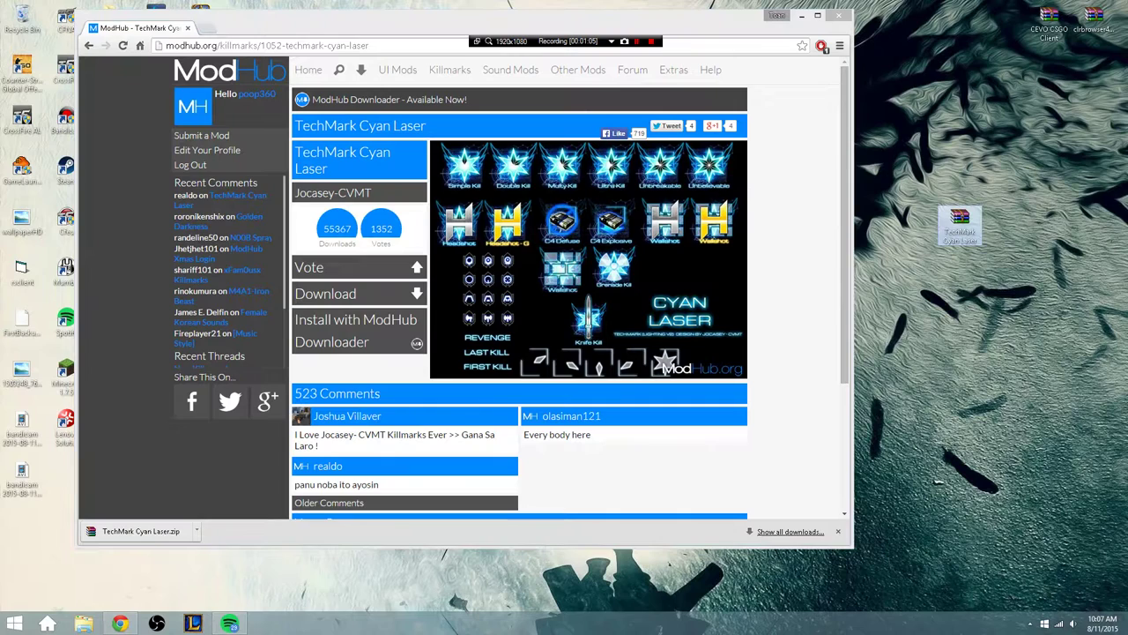
click(801, 15)
drag(960, 222, 650, 174)
- Extract the TechMark Cyan Laser archive into its own folder and place that folder beside the archive
right_click(650, 176)
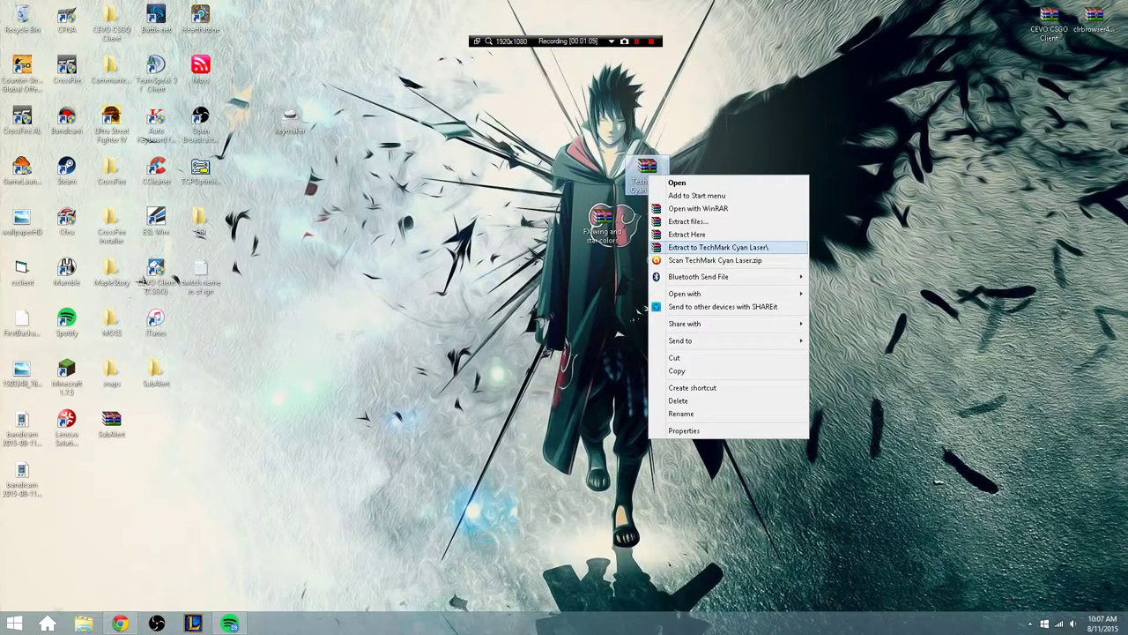
click(718, 247)
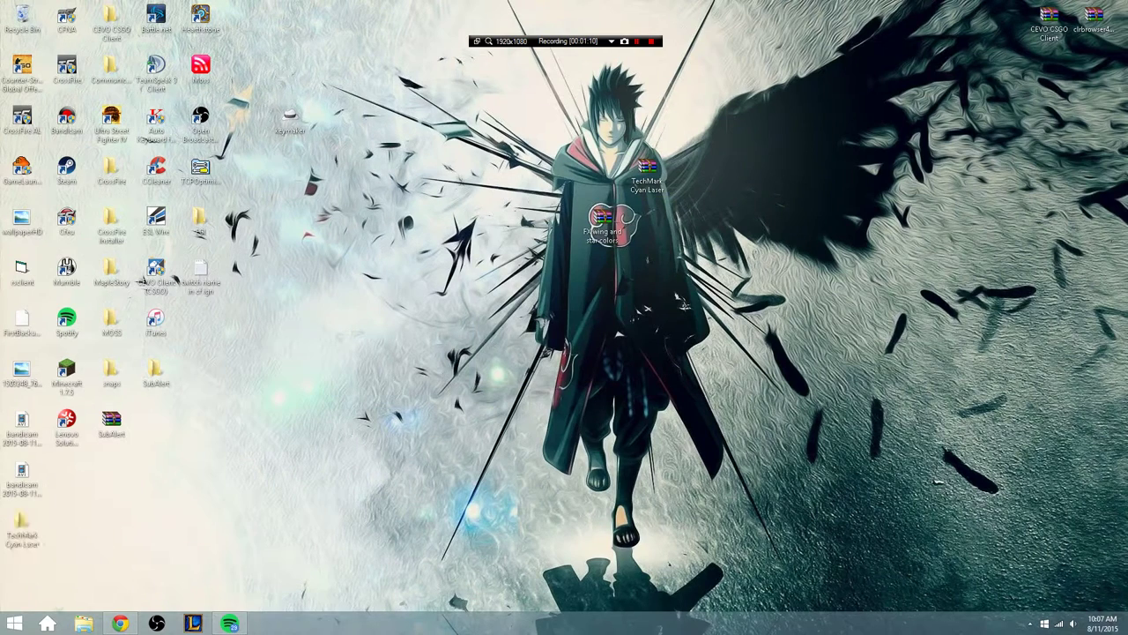
drag(22, 522, 736, 173)
- Extract the FX wing and star colors archive into its own folder and place it below the TechMark Cyan Laser folder
right_click(611, 235)
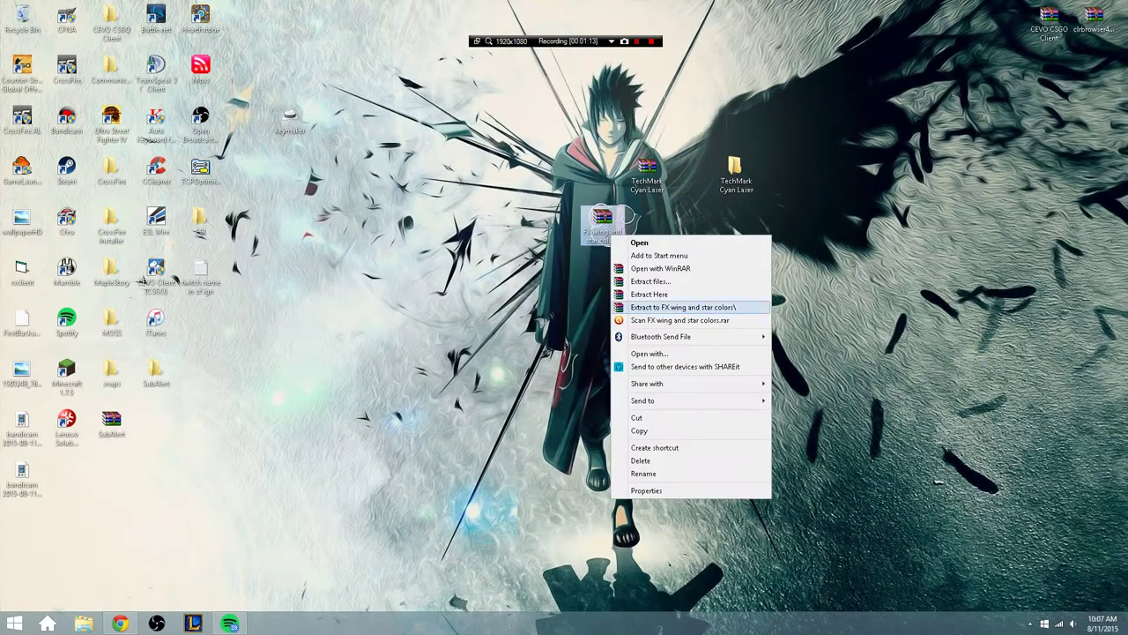
click(683, 307)
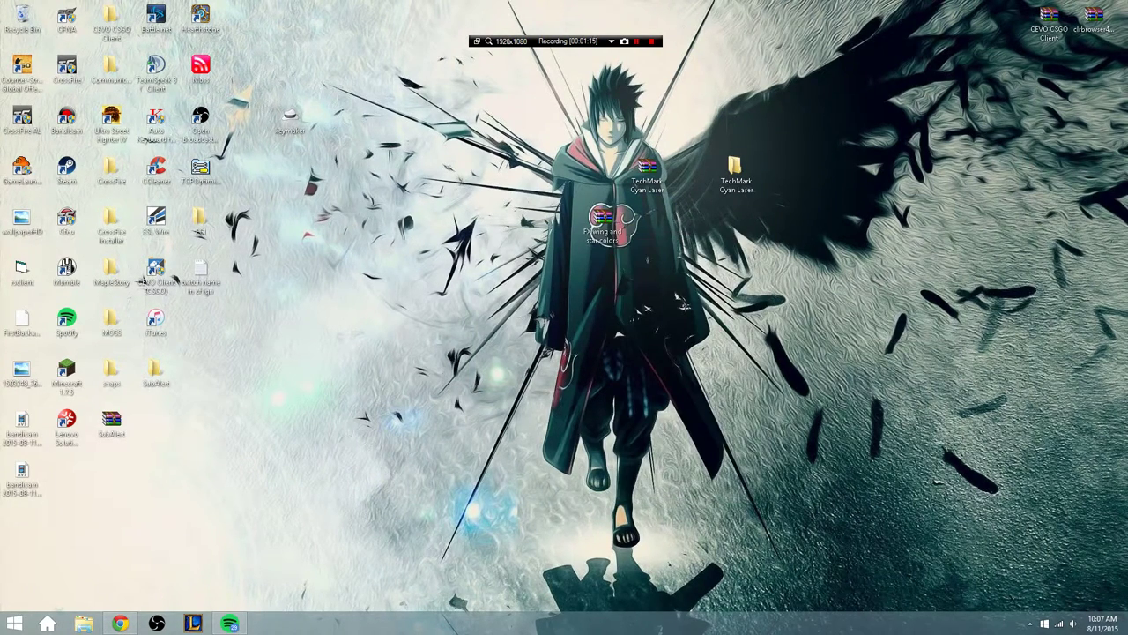
drag(397, 481, 736, 269)
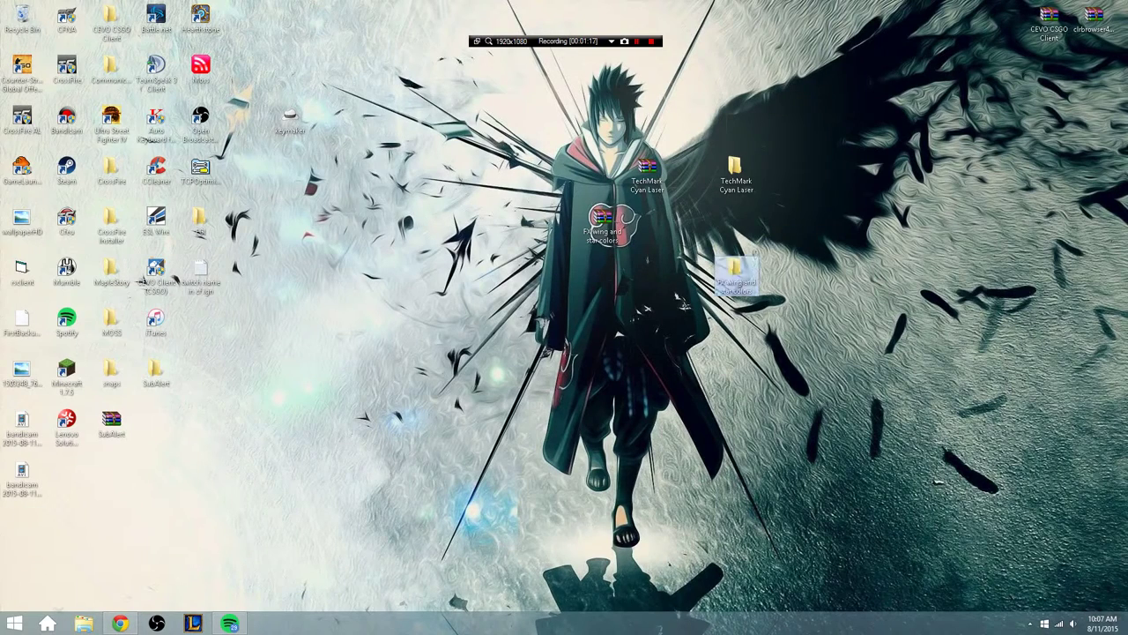
- Move the TechMark Cyan Laser and FX wing and star colors archives together below the CEVO CSGO Client archive
click(646, 172)
drag(664, 294, 566, 148)
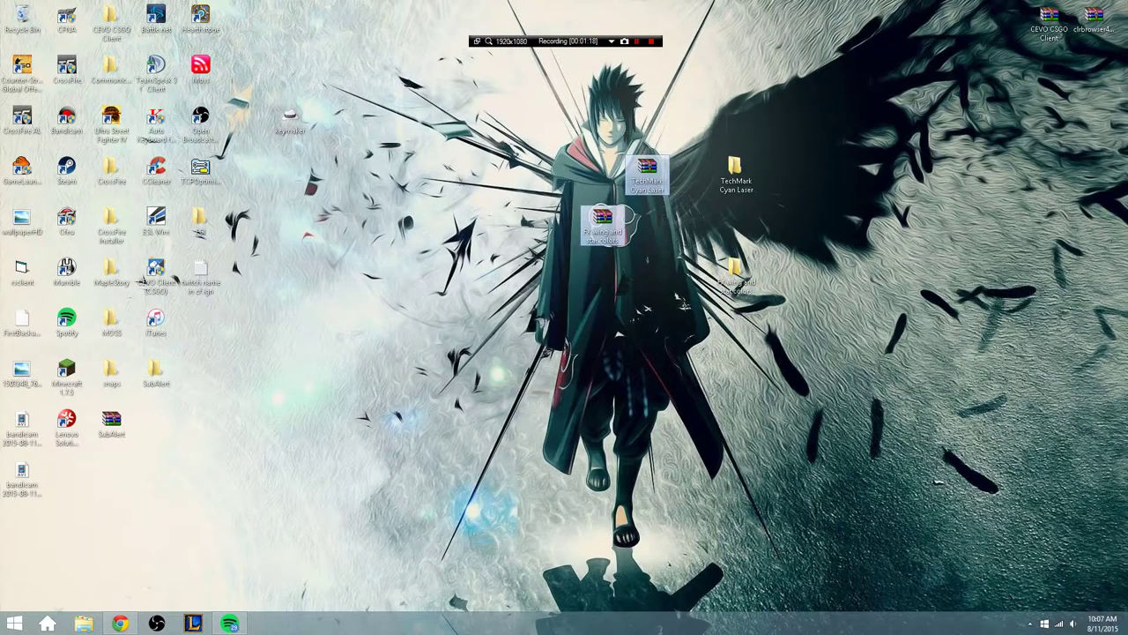
drag(647, 172, 1093, 120)
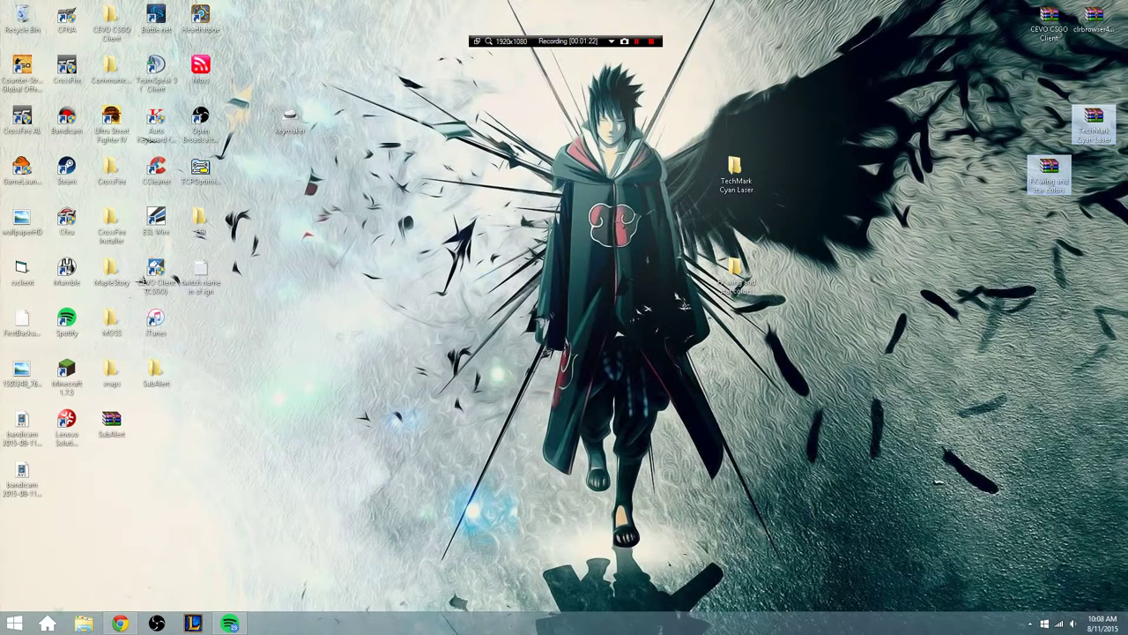
- Open the Mark folder inside the extracted TechMark Cyan Laser folder and look through its TGA files
click(736, 172)
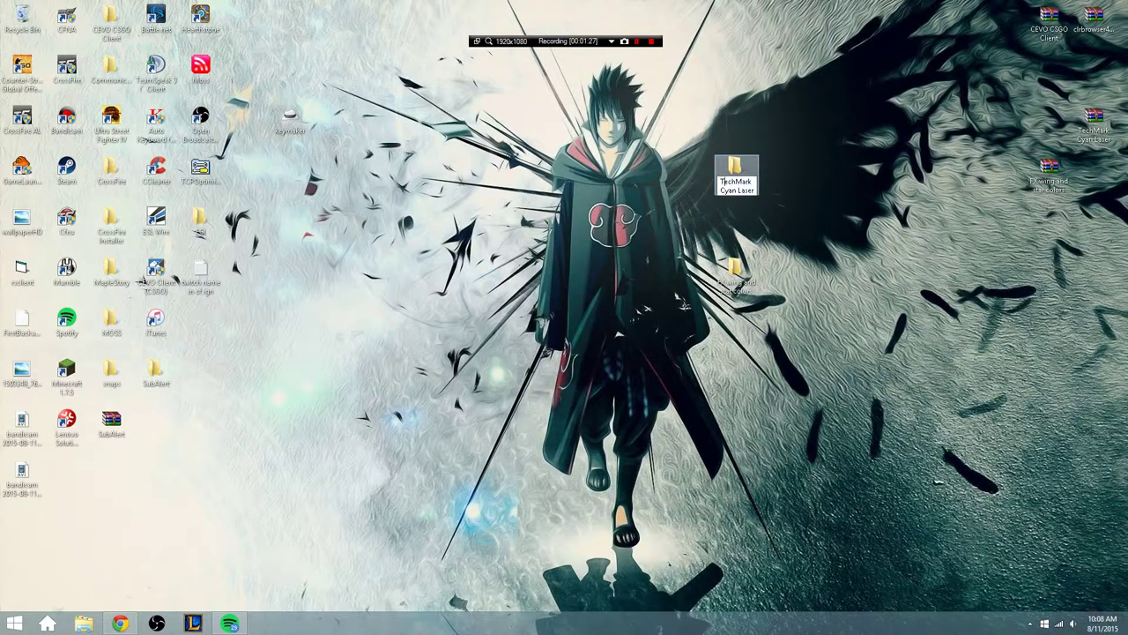
double_click(735, 172)
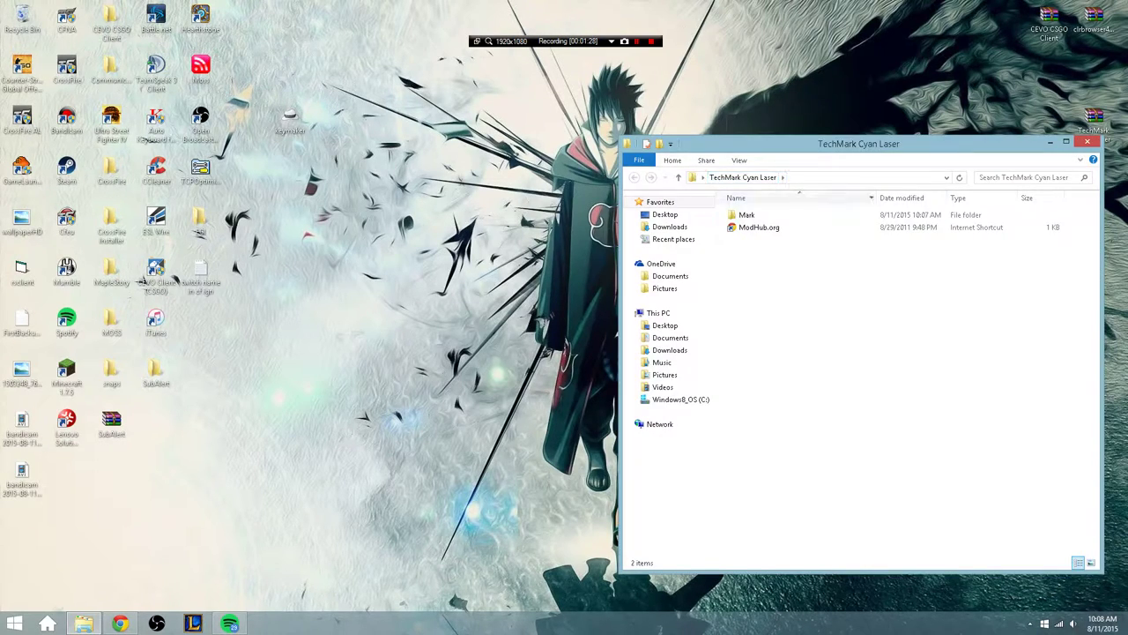
double_click(750, 215)
scroll(846, 352, down, 5)
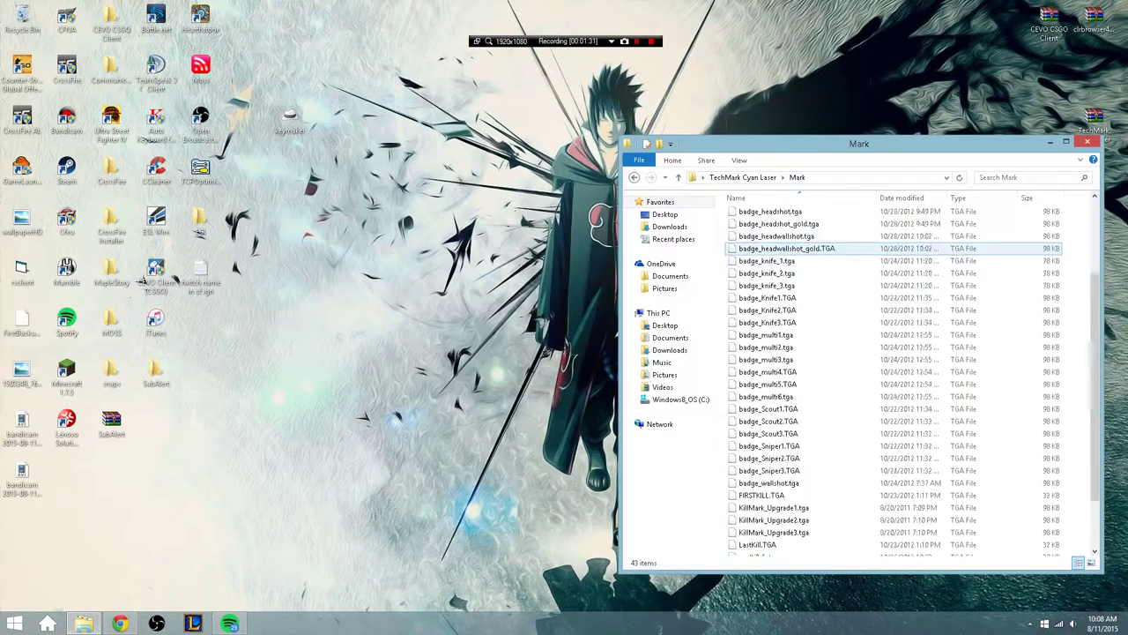
scroll(846, 352, up, 5)
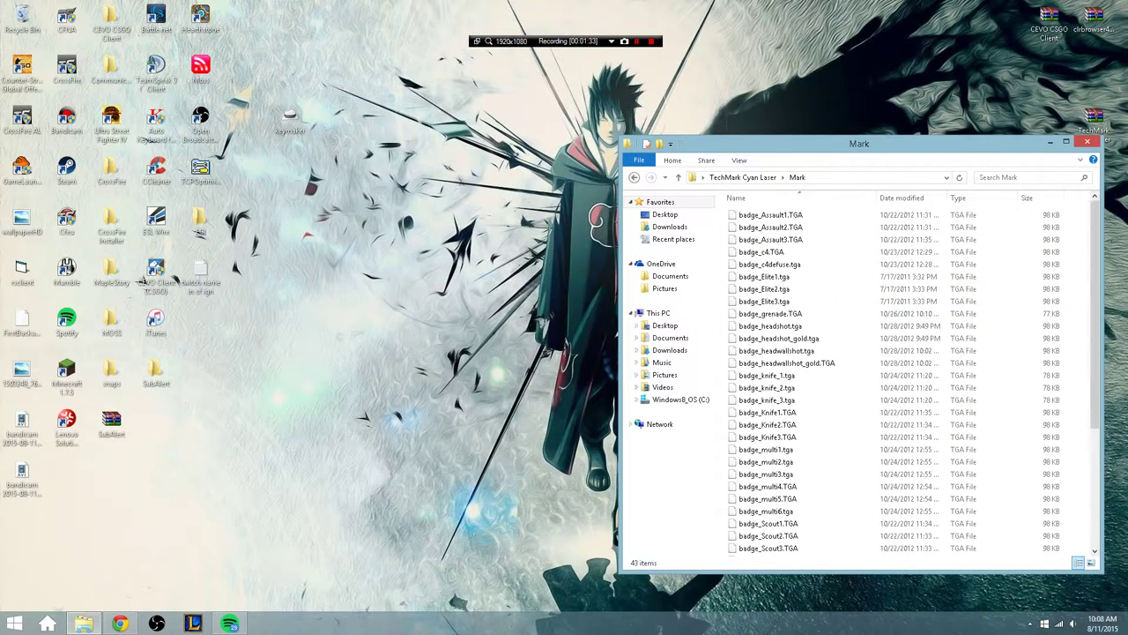
- Open the CrossFire installation folder from its desktop shortcut's properties and place its window beside the Mark window
right_click(65, 62)
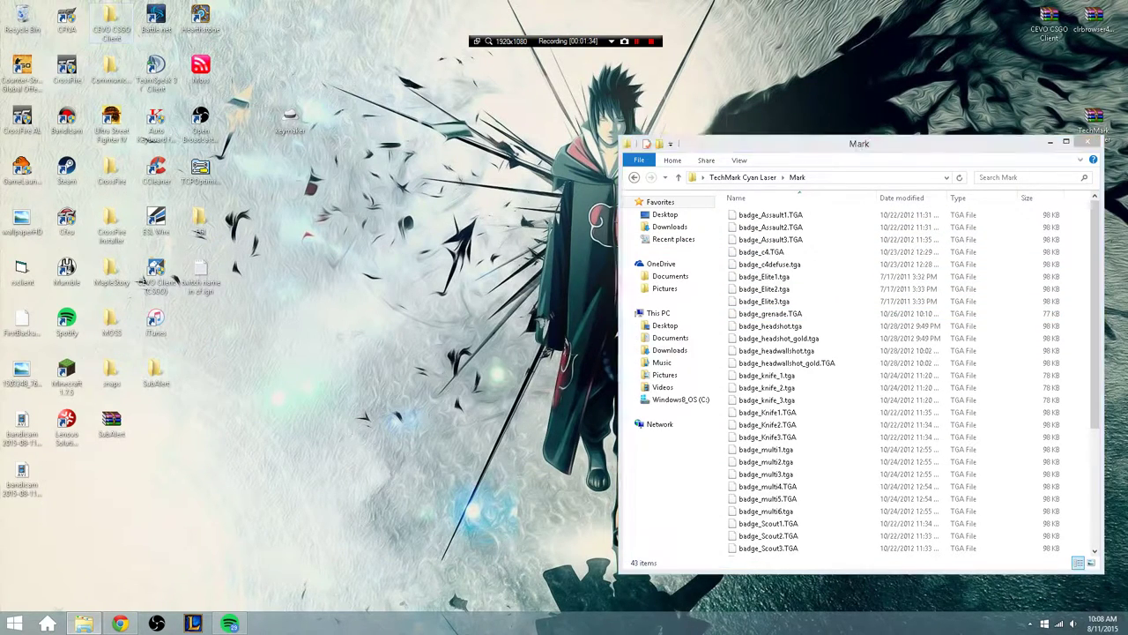
click(99, 359)
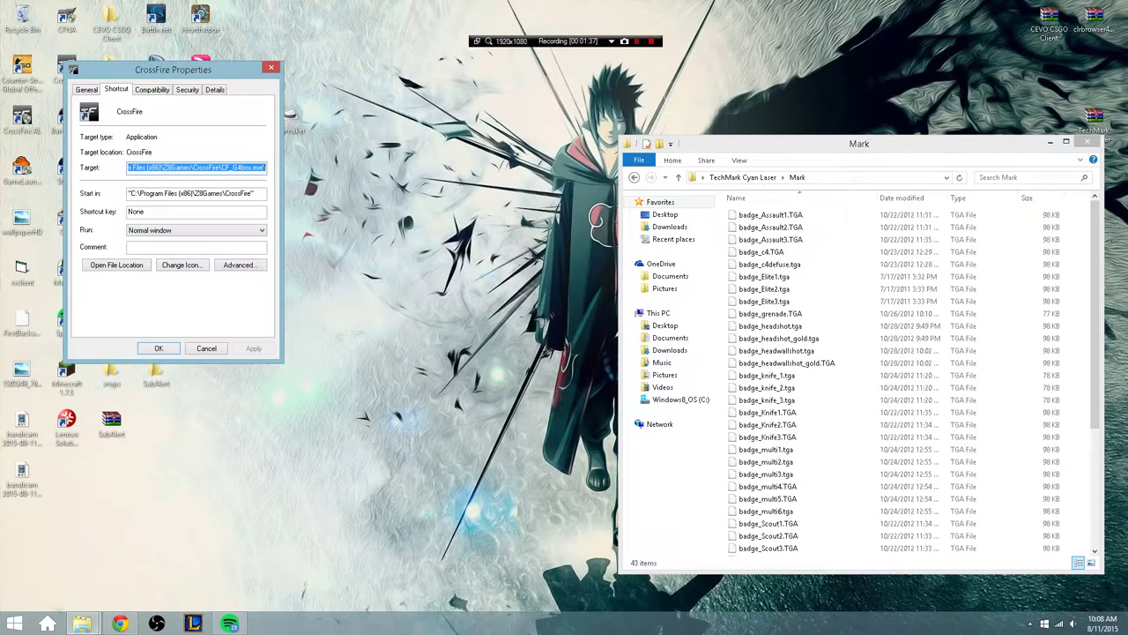
key(alt+f)
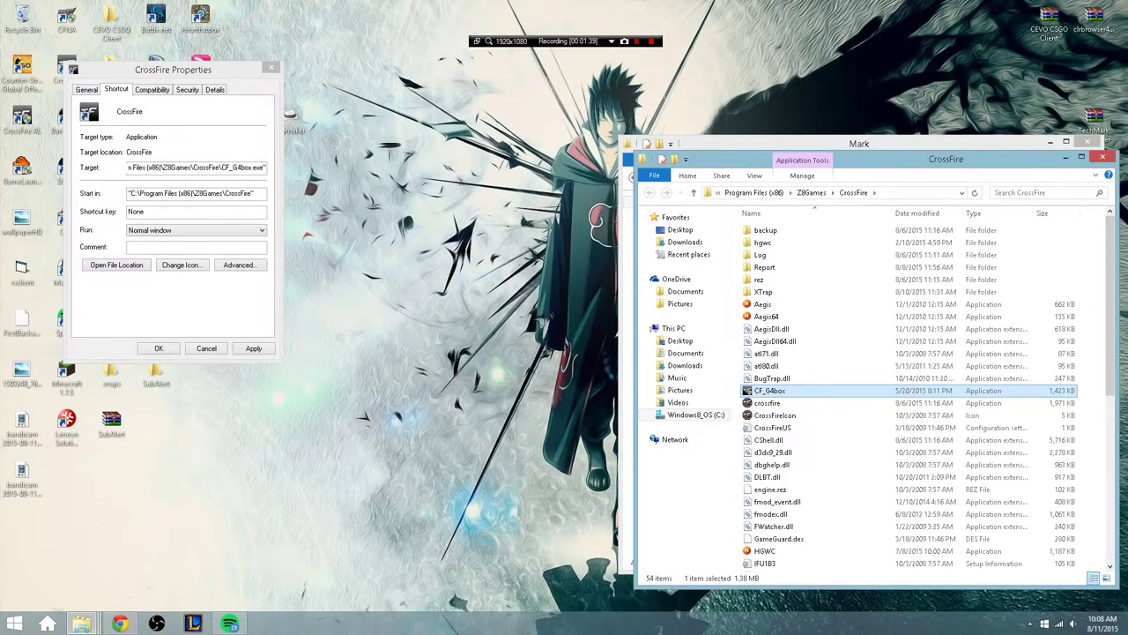
click(159, 348)
drag(300, 81, 299, 81)
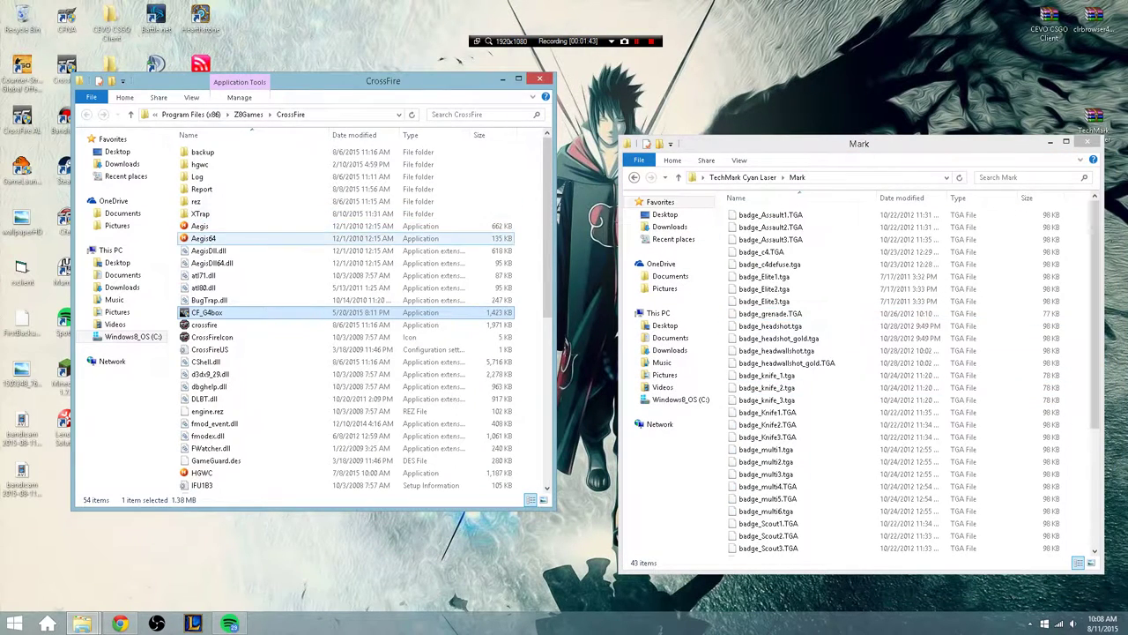
- Open the game's Mark folder inside rez and UI in the CrossFire installation folder
double_click(196, 201)
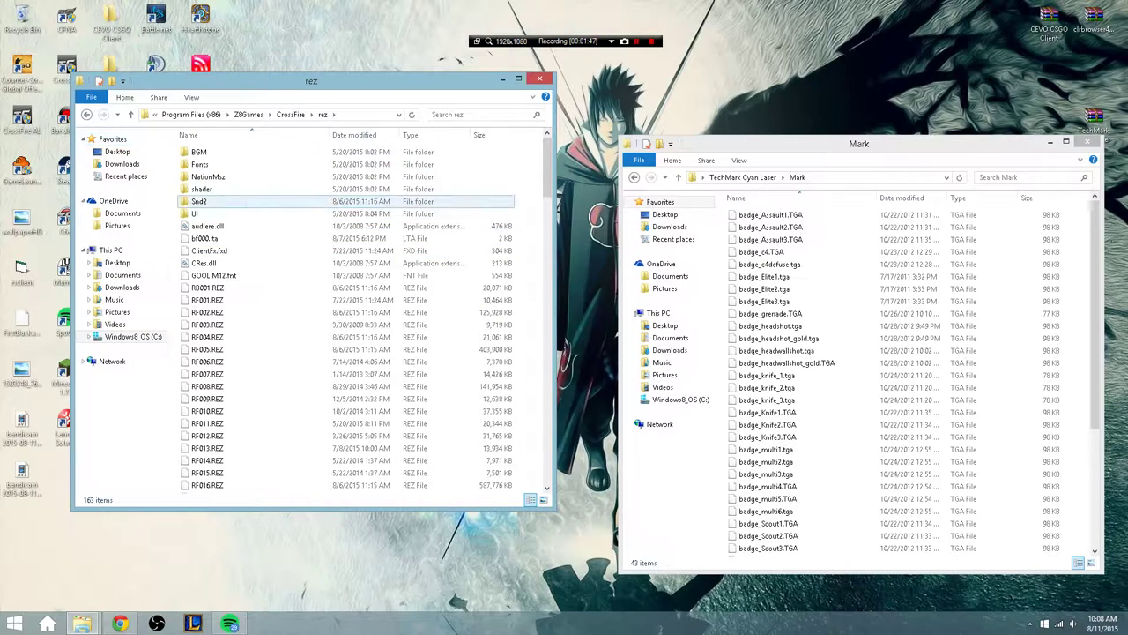
click(196, 213)
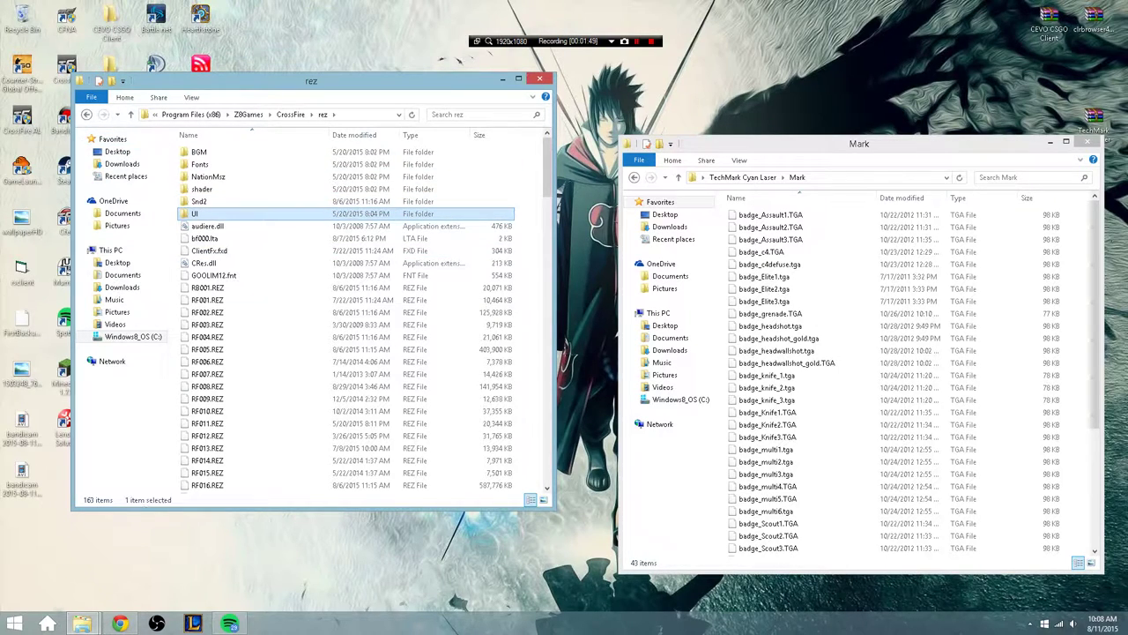
double_click(196, 213)
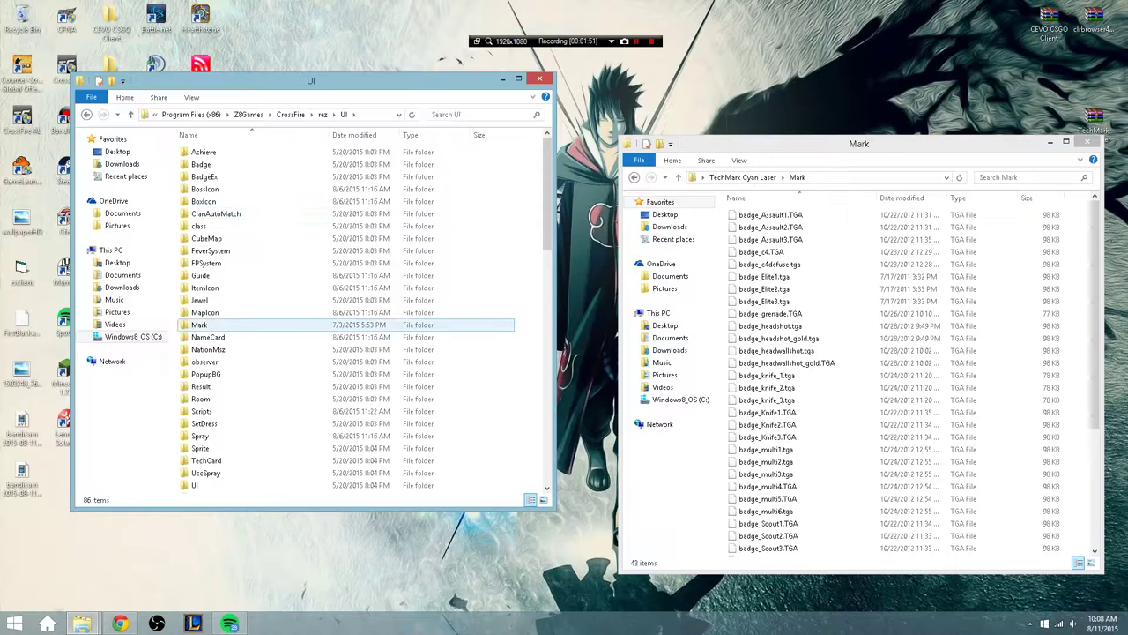
click(199, 325)
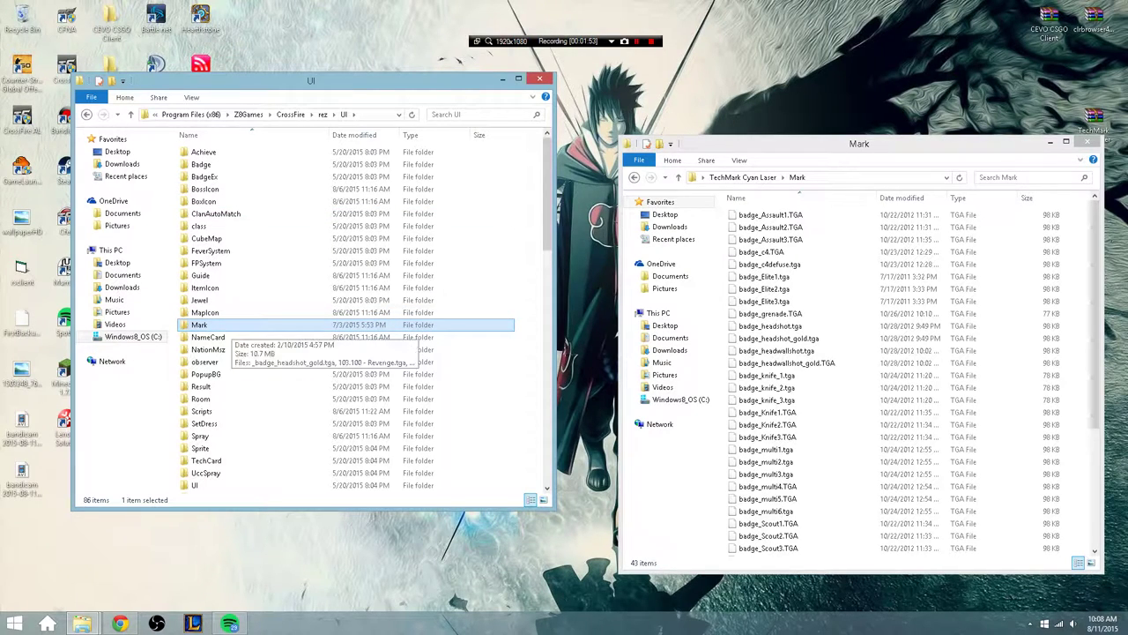
double_click(199, 324)
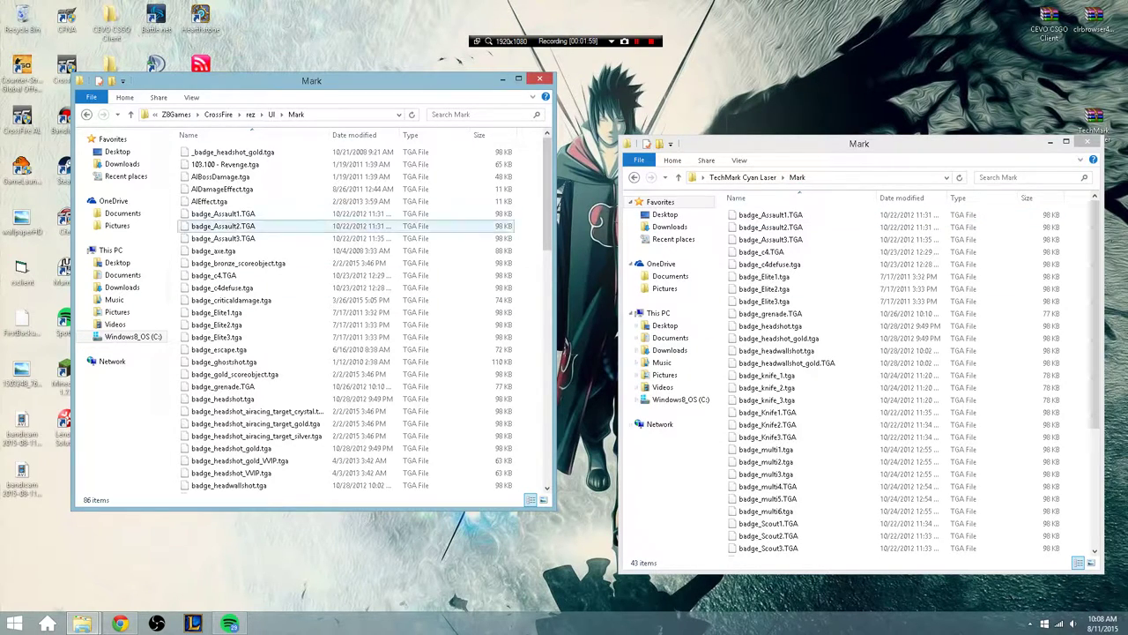
- Copy all the TGA files from the TechMark Cyan Laser Mark folder, from badge_Assault1.TGA through Revenge.tga
click(770, 214)
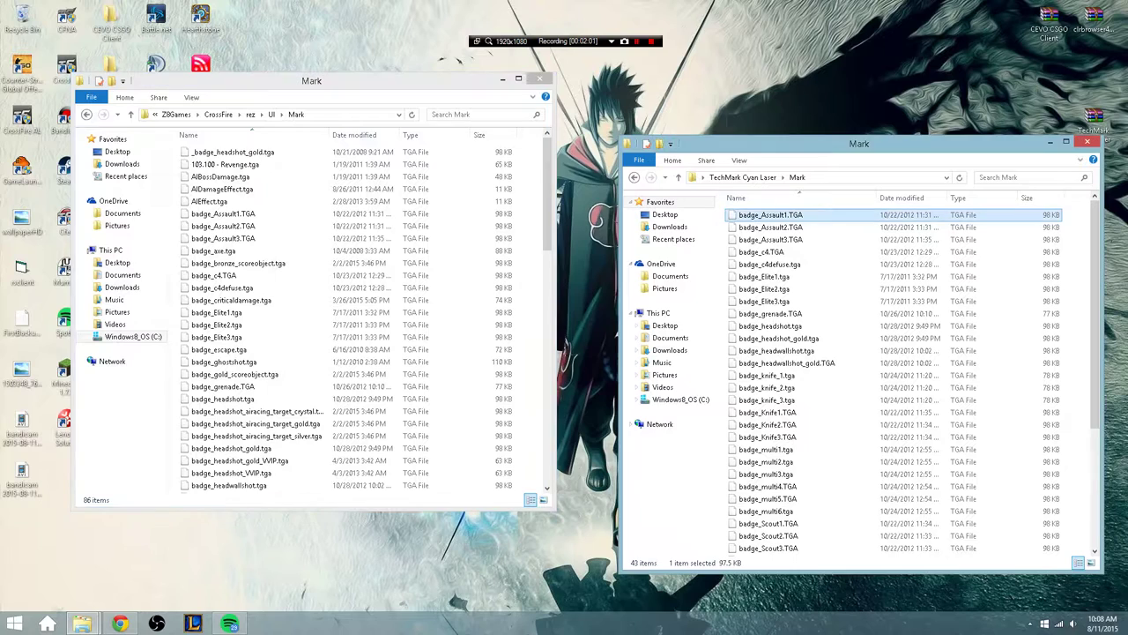
key(shift+Down)
key(shift+Down)
key(shift+Down)
key(shift+Down)
key(shift+Down)
key(shift+Down)
key(shift+Down)
key(shift+Down)
key(shift+Down)
key(shift+Down)
key(shift+Down)
key(shift+Down)
key(shift+Down)
key(shift+Down)
key(shift+Down)
key(shift+Down)
key(shift+Down)
key(shift+Down)
key(shift+Down)
key(shift+Down)
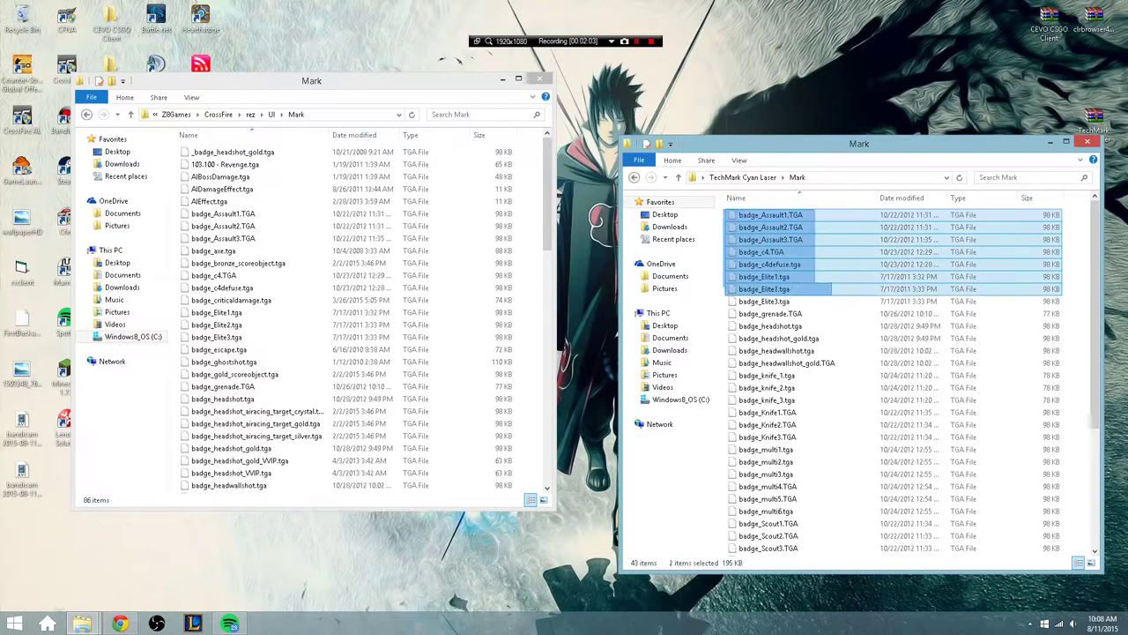
drag(961, 552, 962, 556)
right_click(783, 324)
click(846, 482)
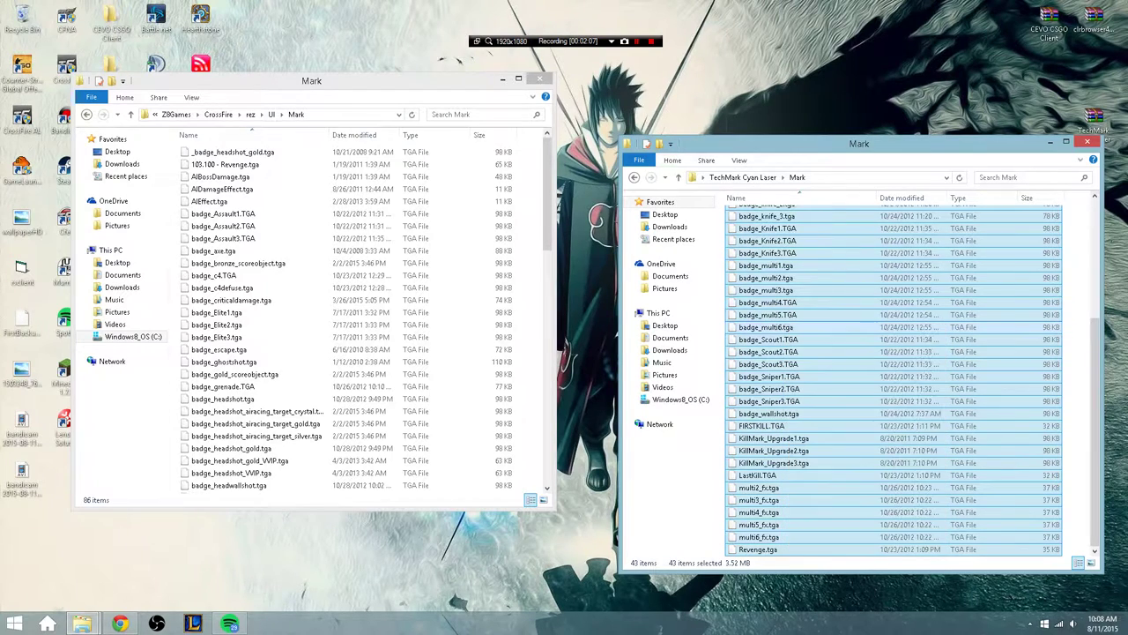
- Paste the copied files into CrossFire's Mark folder, replacing the same-named files, and return the source window to the TechMark Cyan Laser folder
right_click(462, 258)
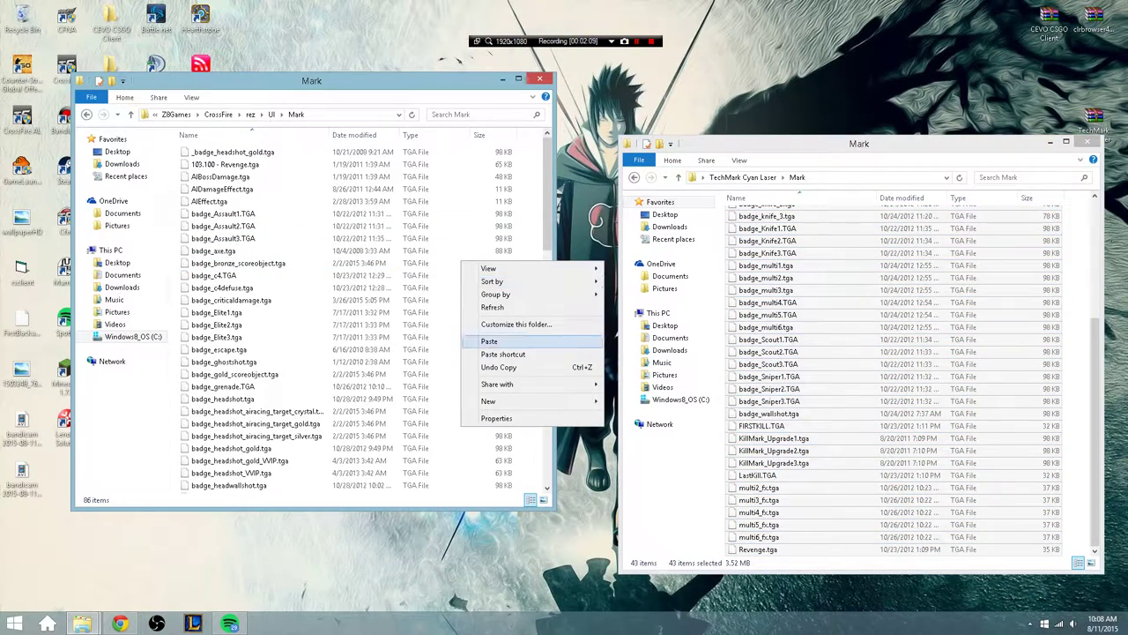
click(494, 354)
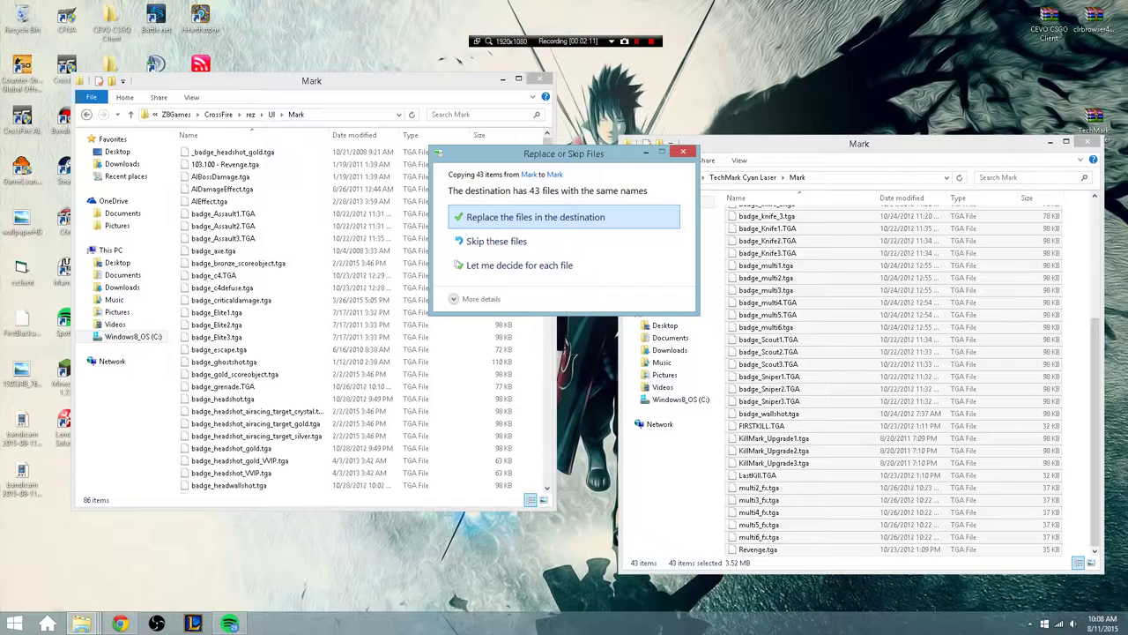
click(528, 216)
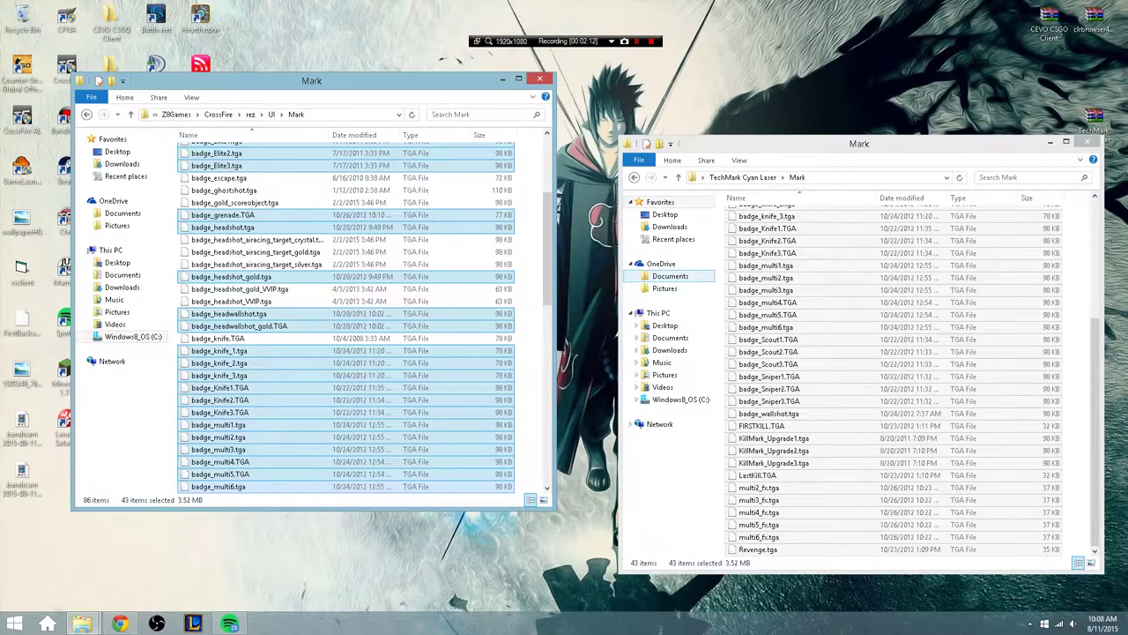
scroll(365, 449, down, 6)
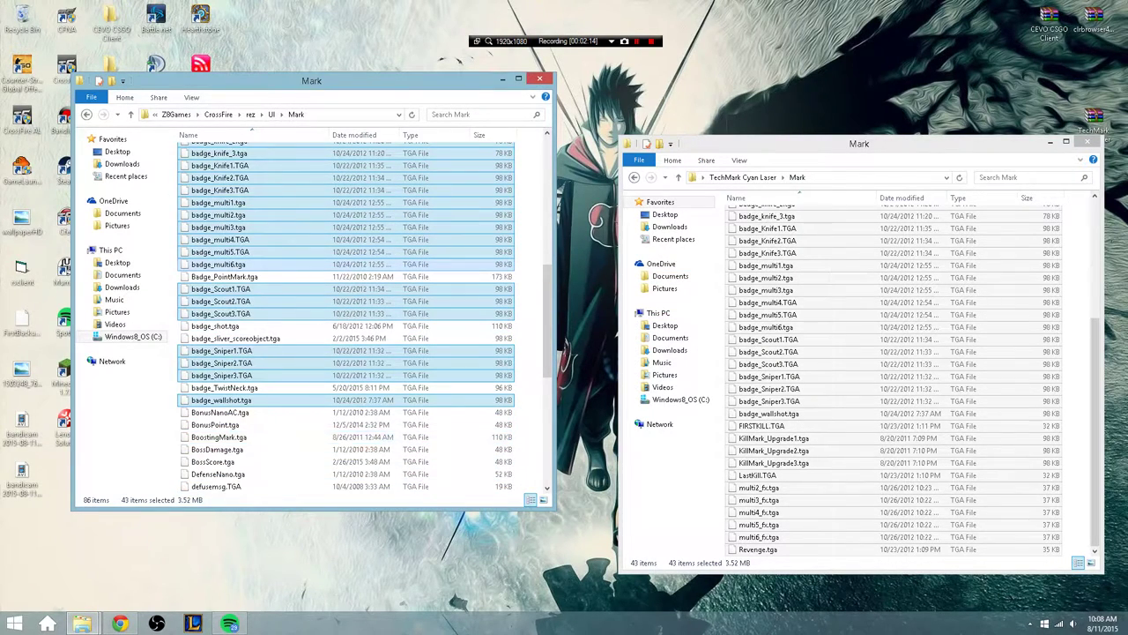
scroll(345, 317, down, 9)
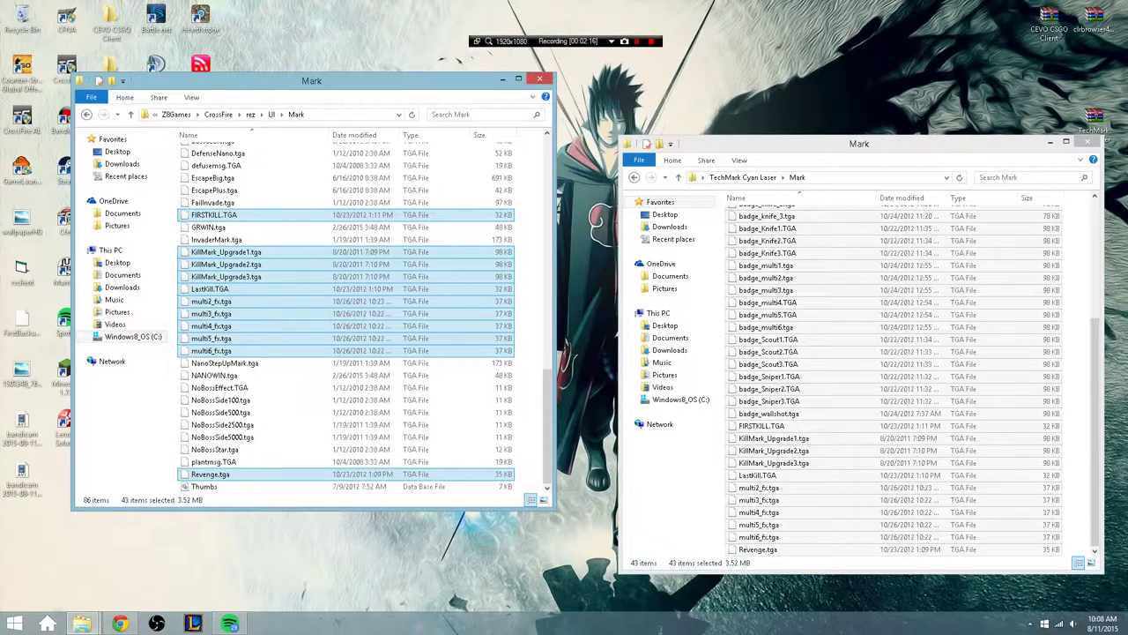
click(635, 177)
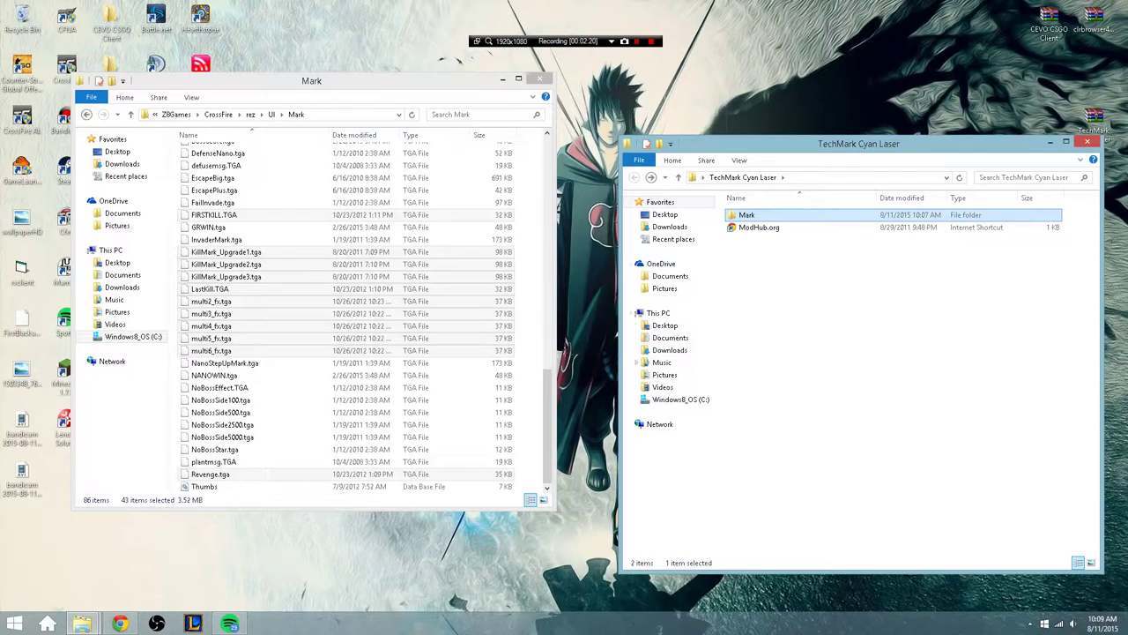
- Close the TechMark Cyan Laser window and open the FX wings and star colors subfolder within the desktop's FX wing and star colors folder
click(120, 623)
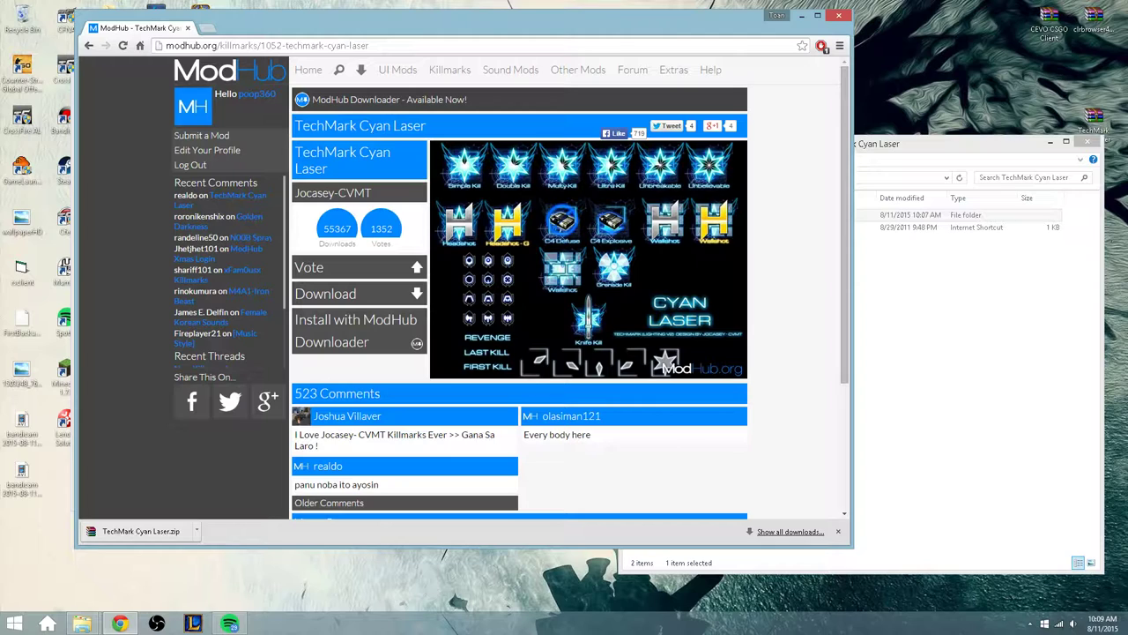
key(alt+Tab)
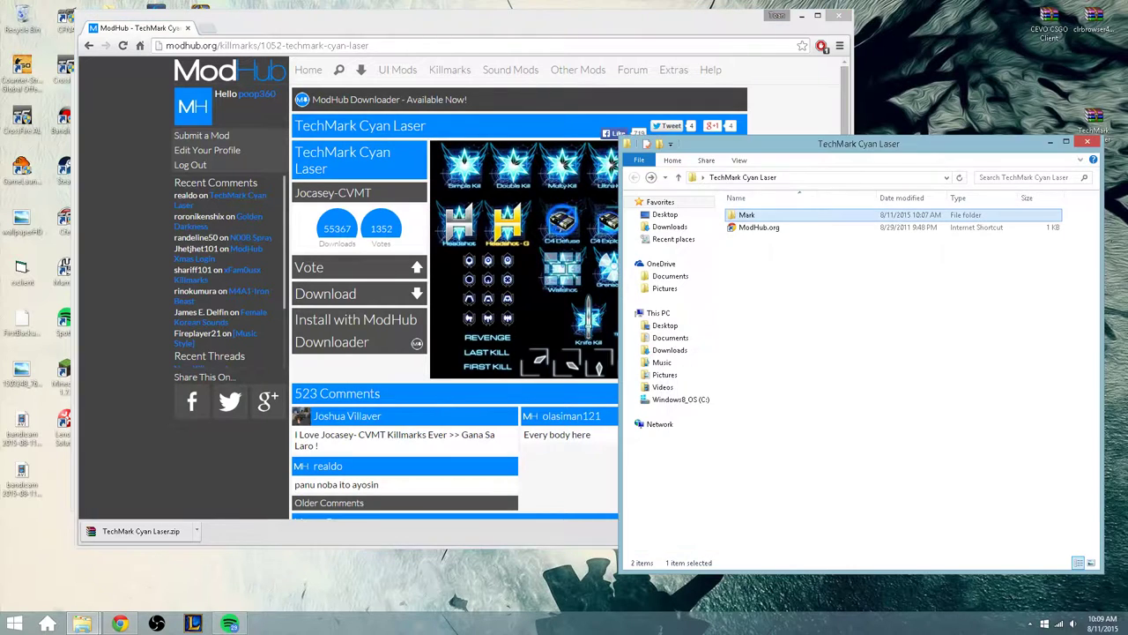
key(alt+F4)
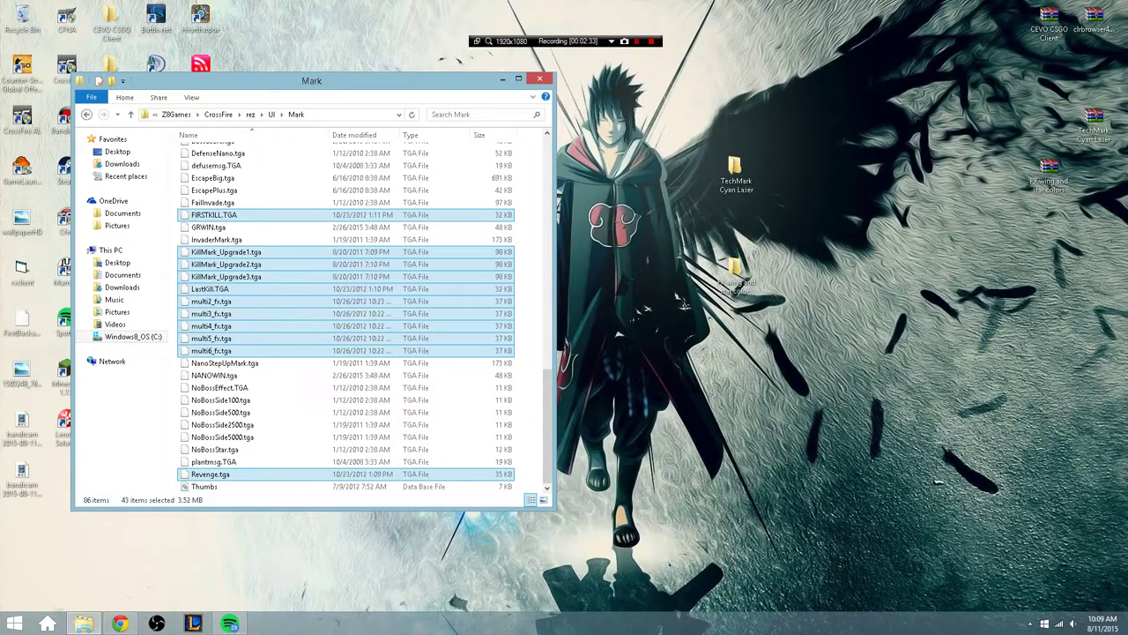
double_click(734, 269)
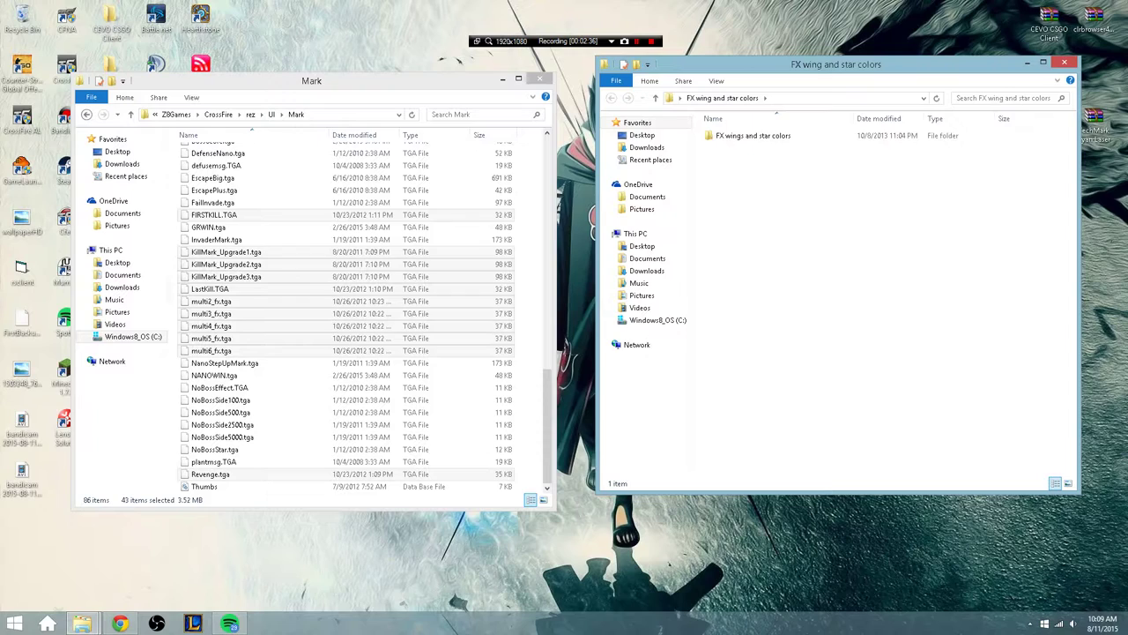
click(753, 135)
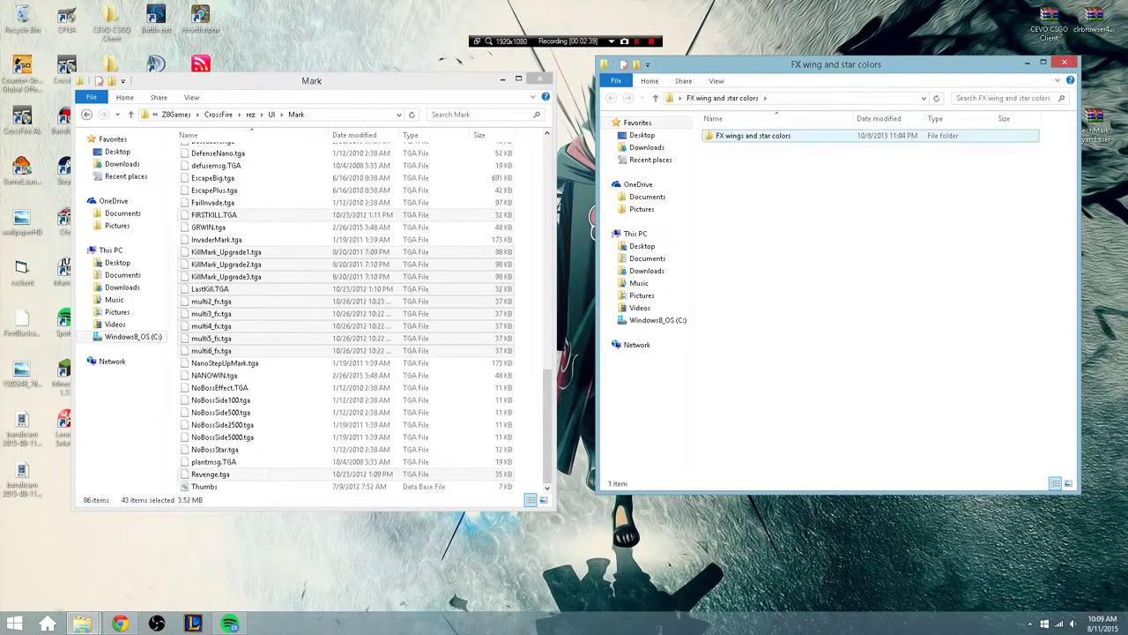
double_click(752, 135)
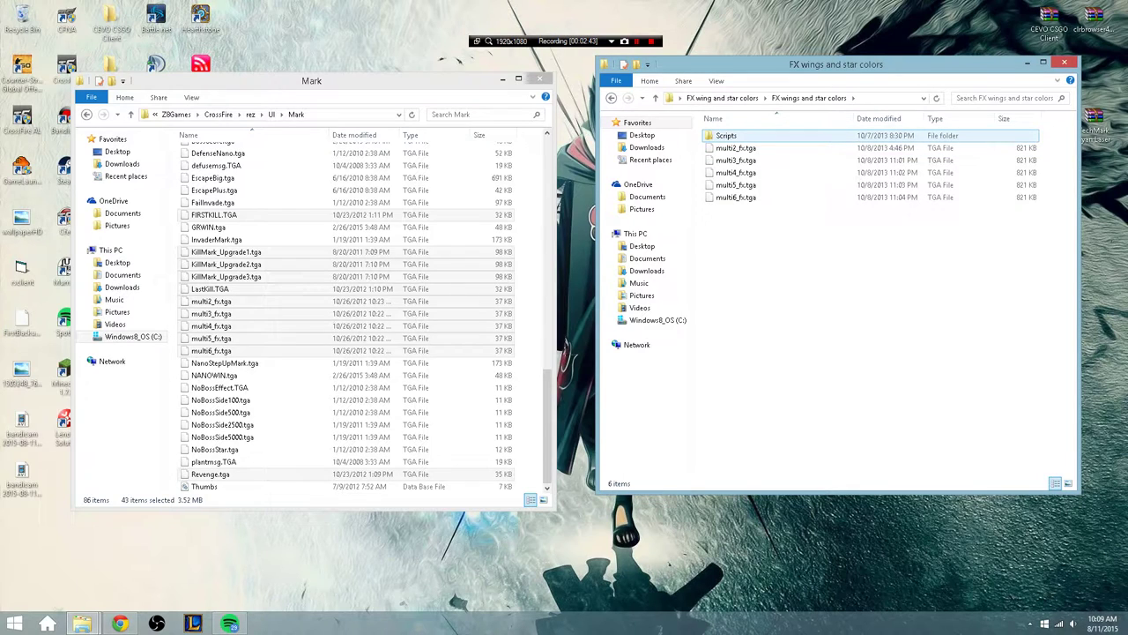
- Copy the five TGA files multi2_fx.tga through multi6_fx.tga from the FX wings and star colors folder
drag(781, 241, 725, 144)
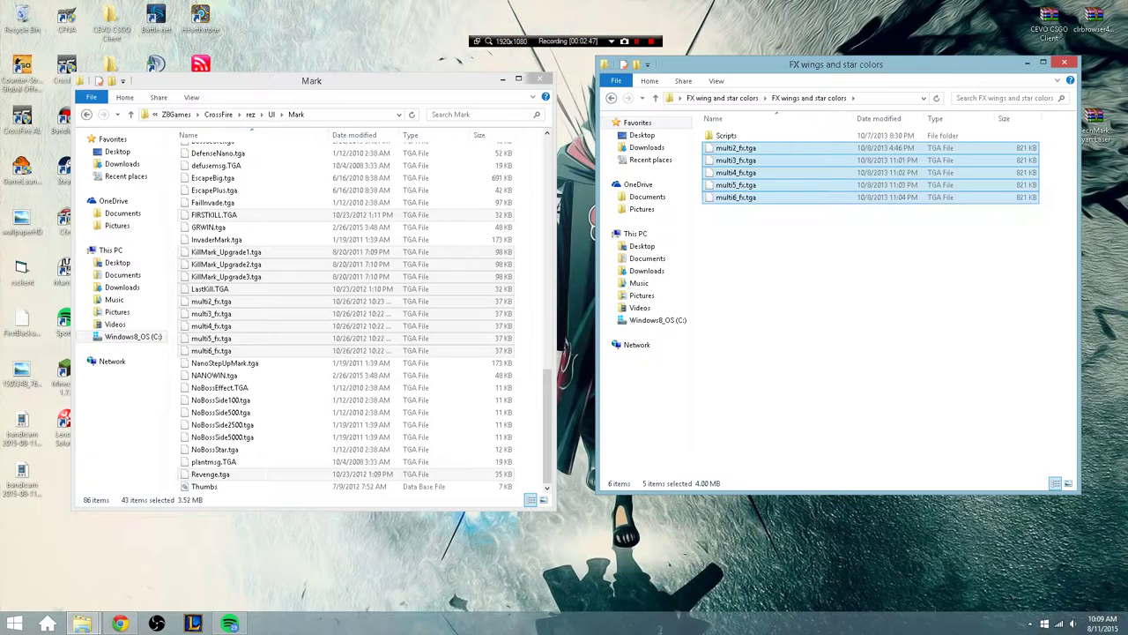
click(837, 309)
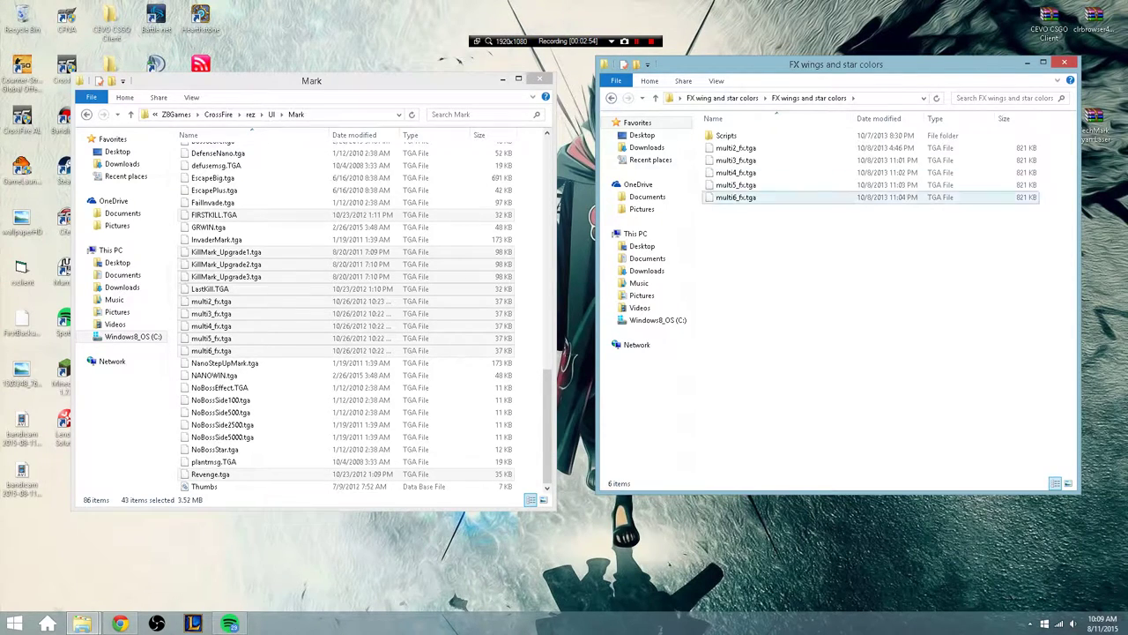
drag(772, 220, 789, 150)
right_click(748, 196)
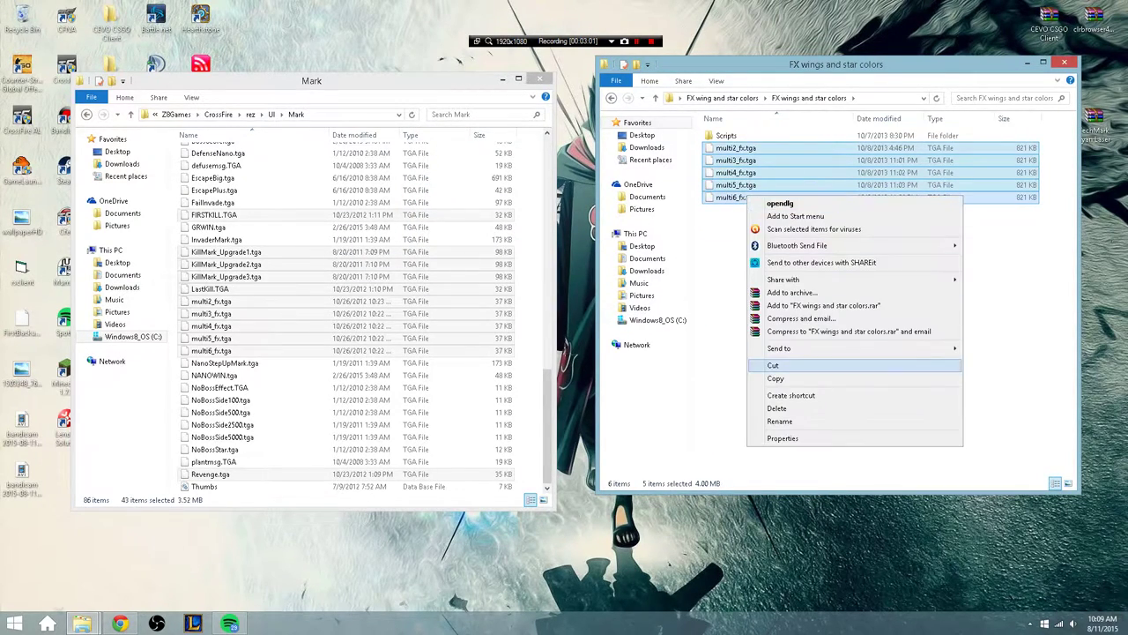
click(773, 365)
- Paste the copied multi fx files into CrossFire's Mark folder, replacing the same-named files
click(527, 135)
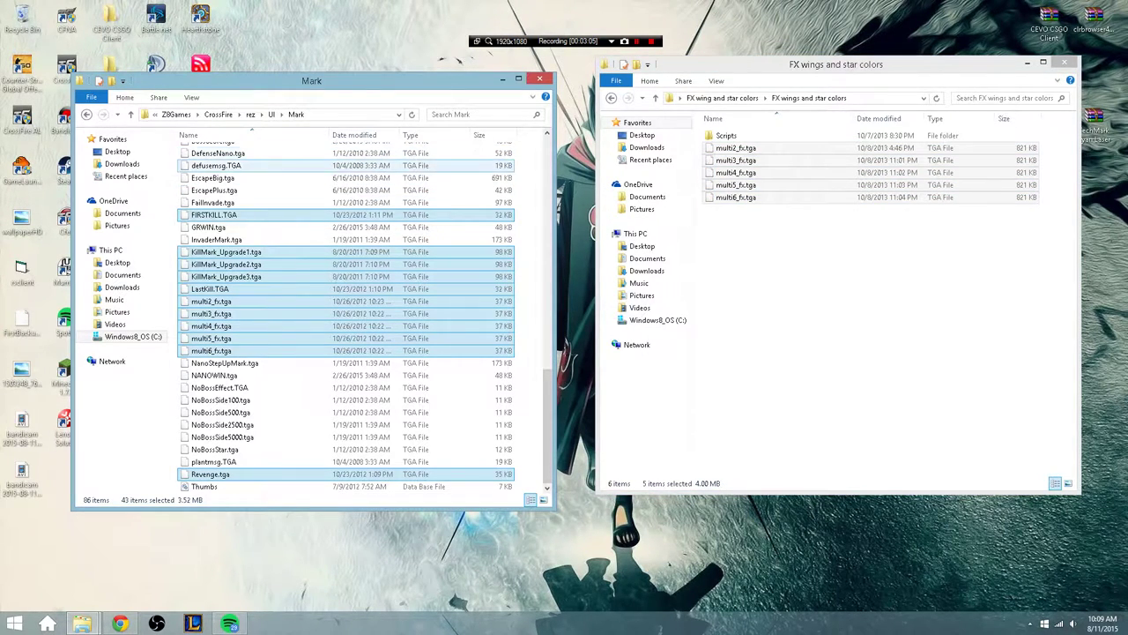
right_click(460, 170)
click(490, 248)
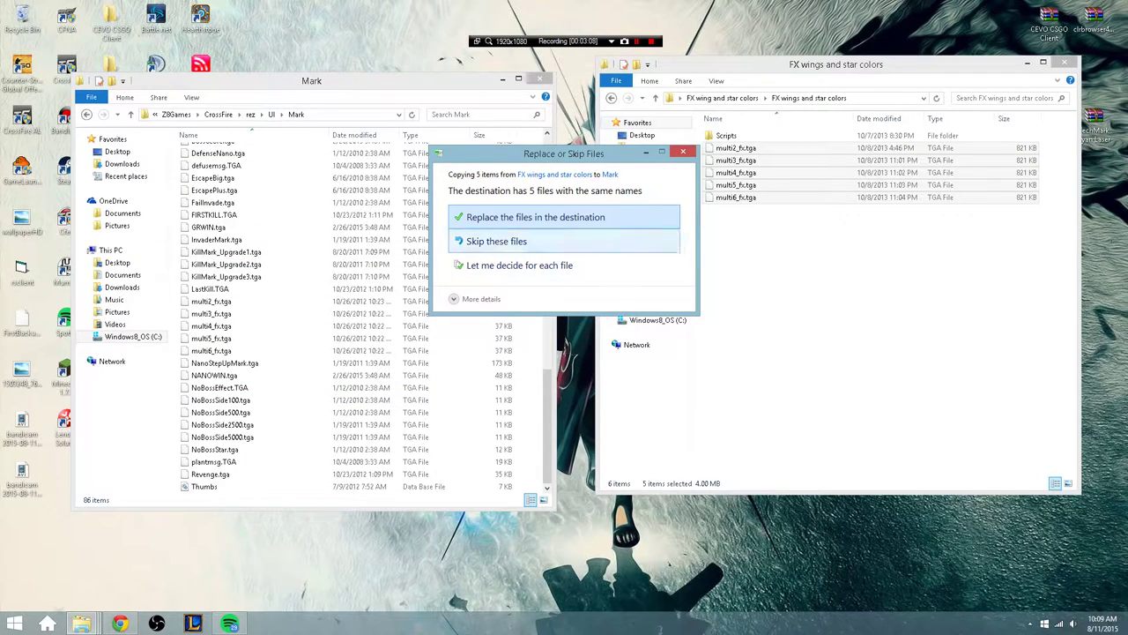
click(564, 217)
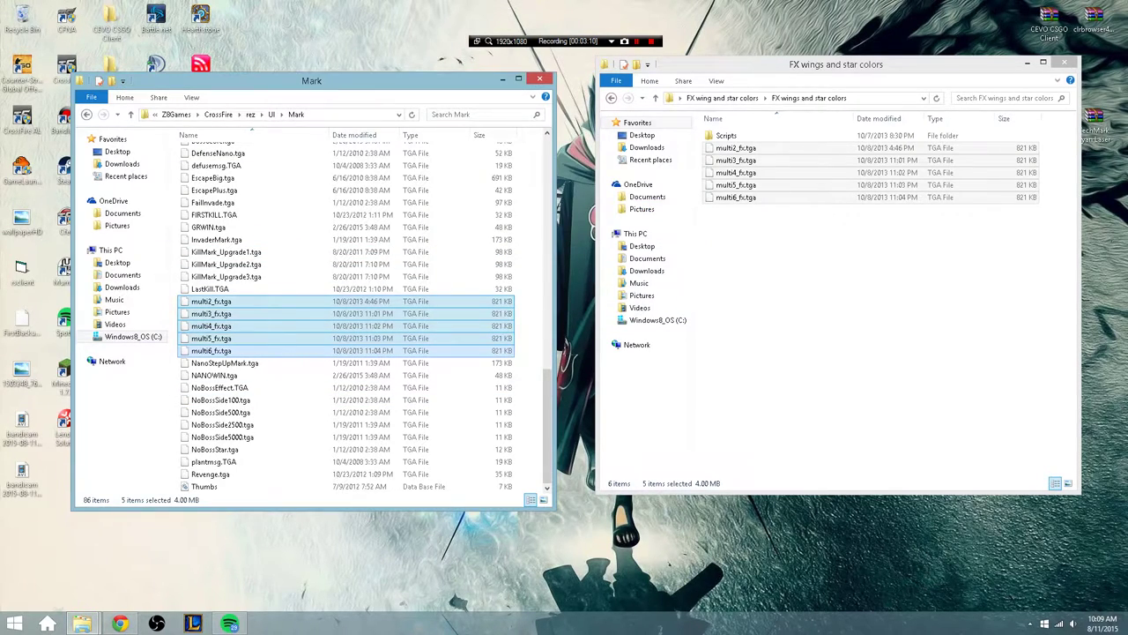
scroll(265, 337, up, 7)
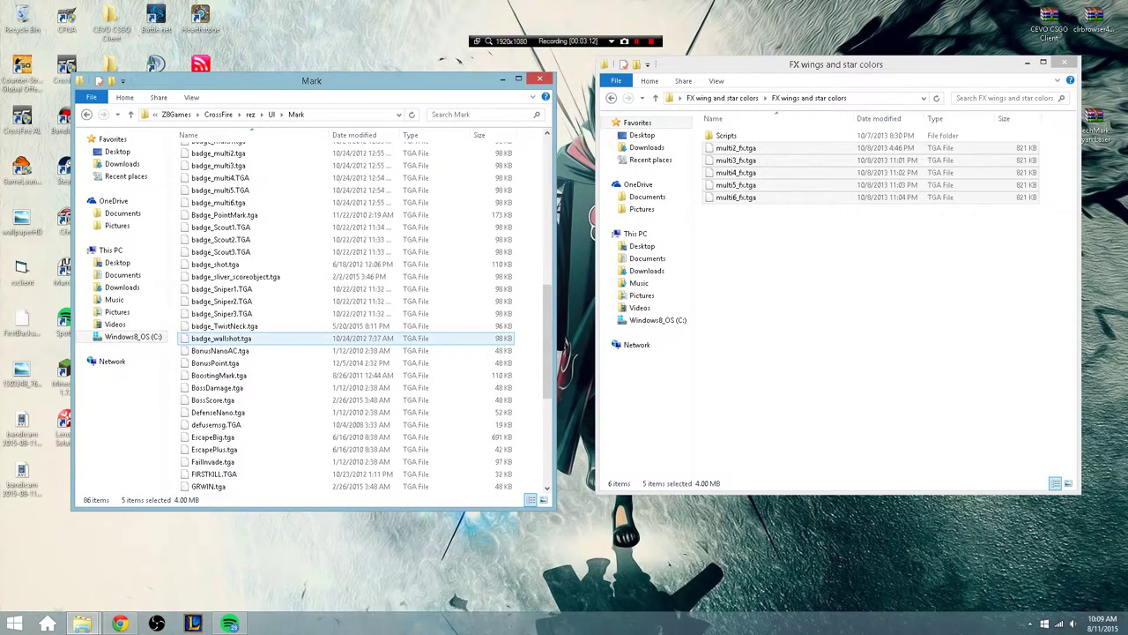
scroll(264, 338, down, 4)
scroll(264, 431, down, 3)
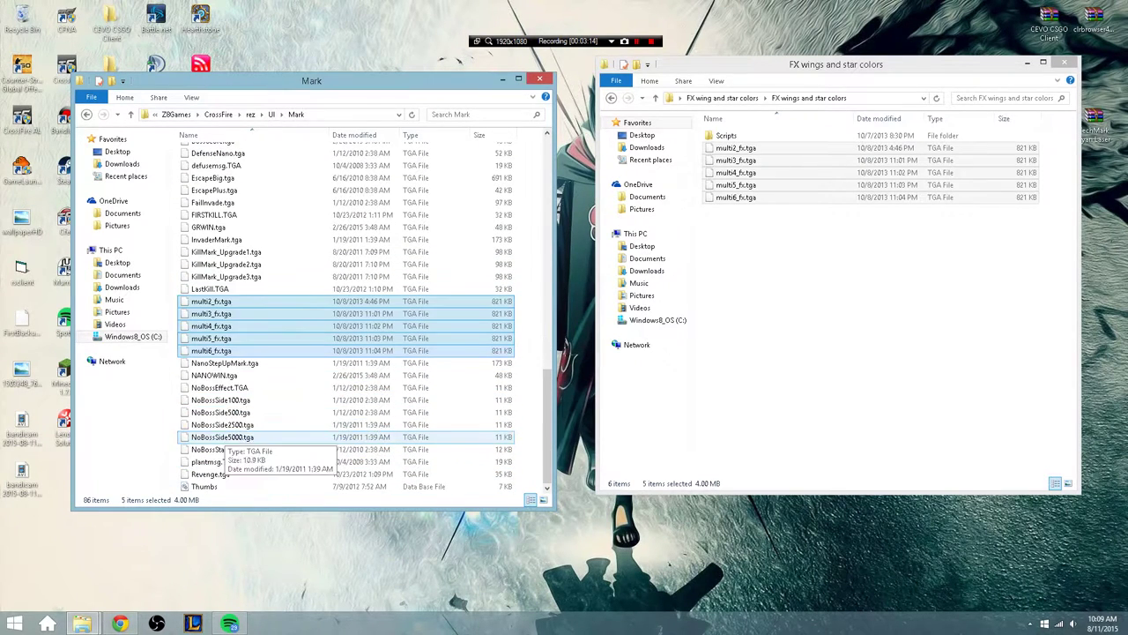
- Go back from the game's Mark folder to UI and open its Scripts folder at the text documents
click(793, 264)
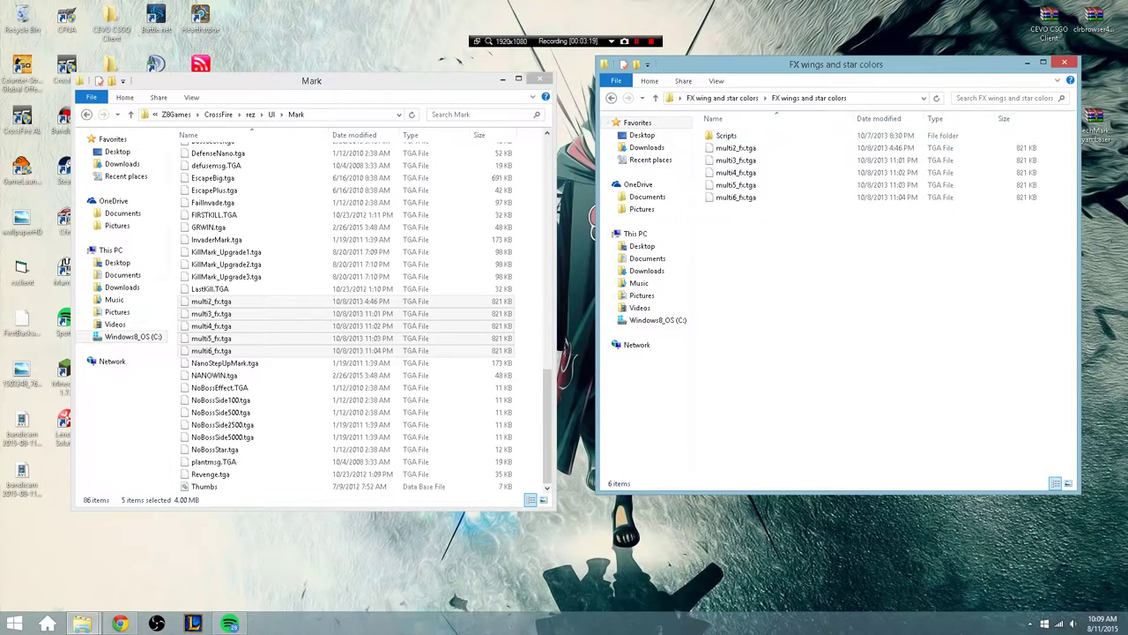
key(BackSpace)
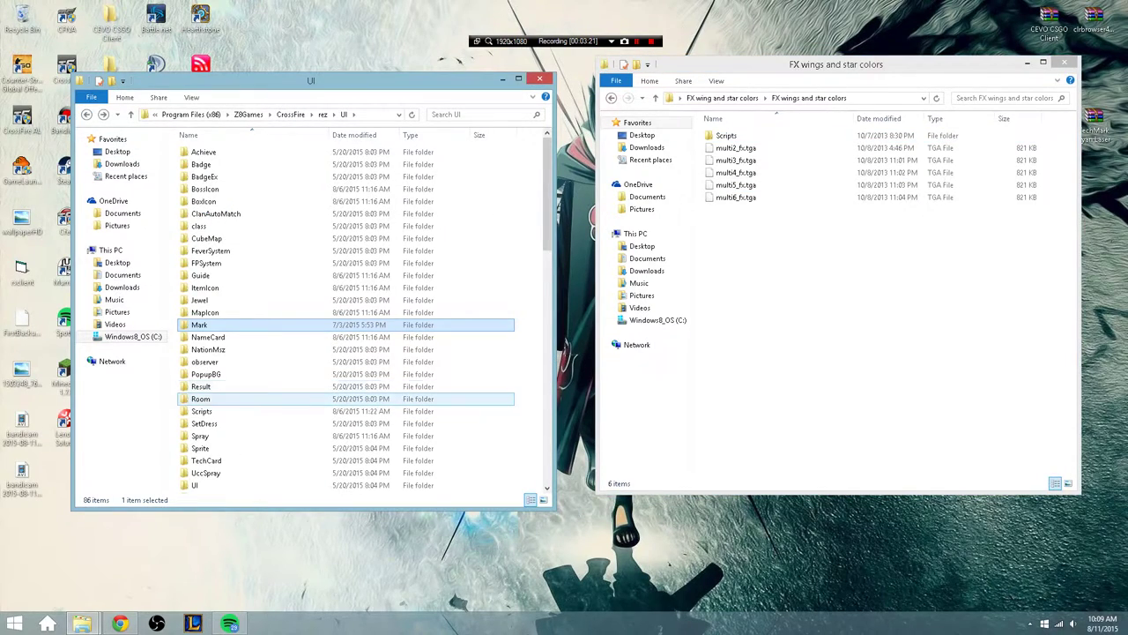
scroll(264, 412, down, 4)
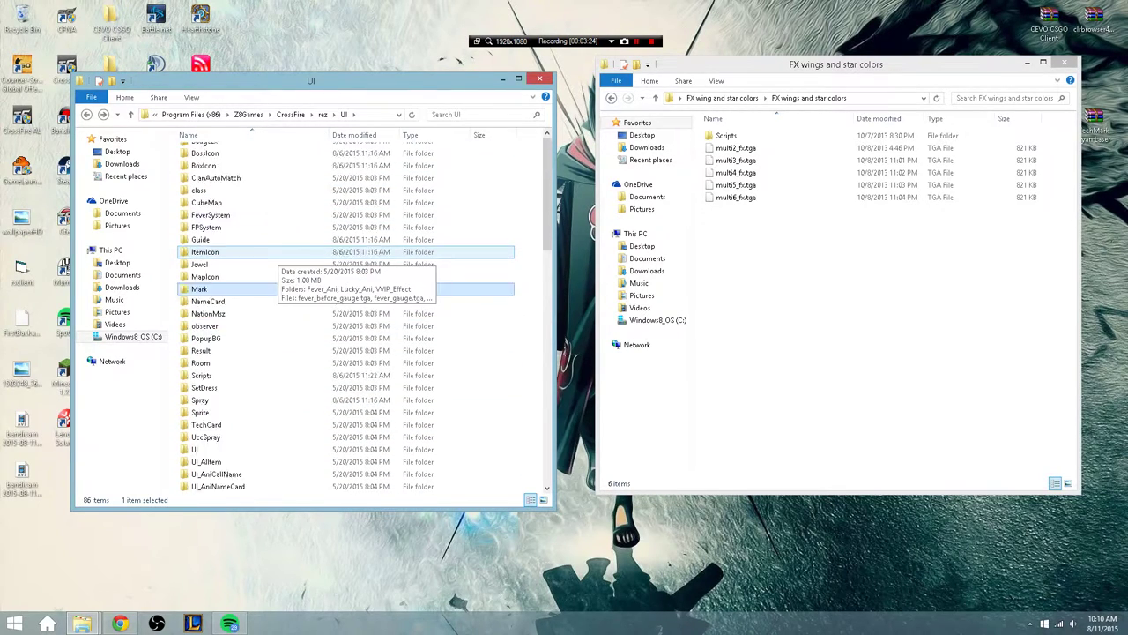
scroll(265, 336, up, 4)
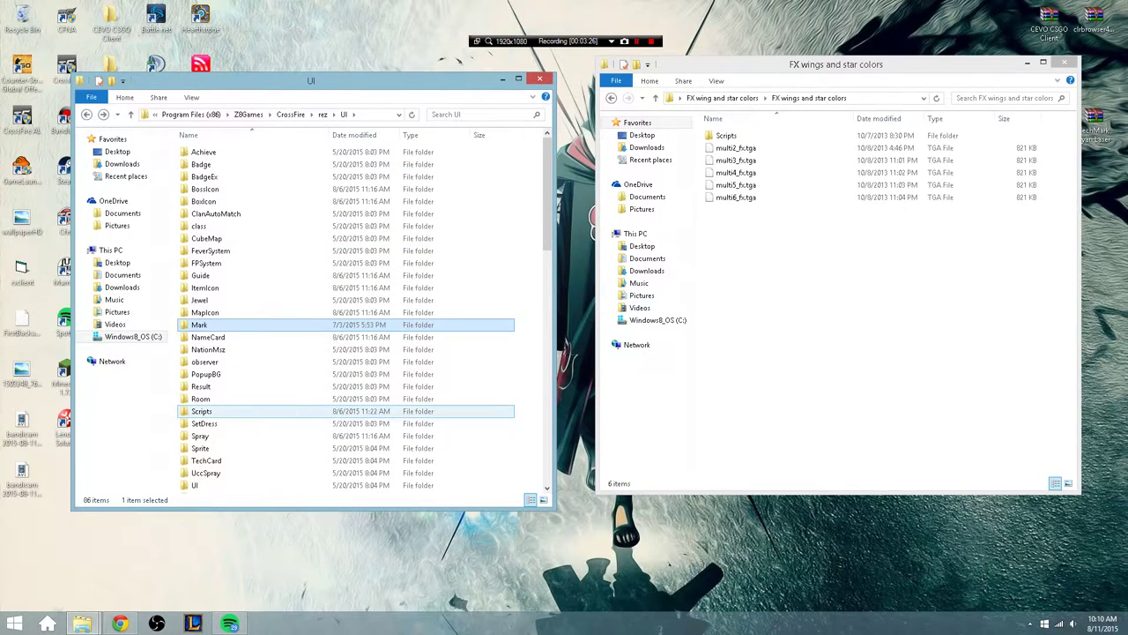
double_click(202, 411)
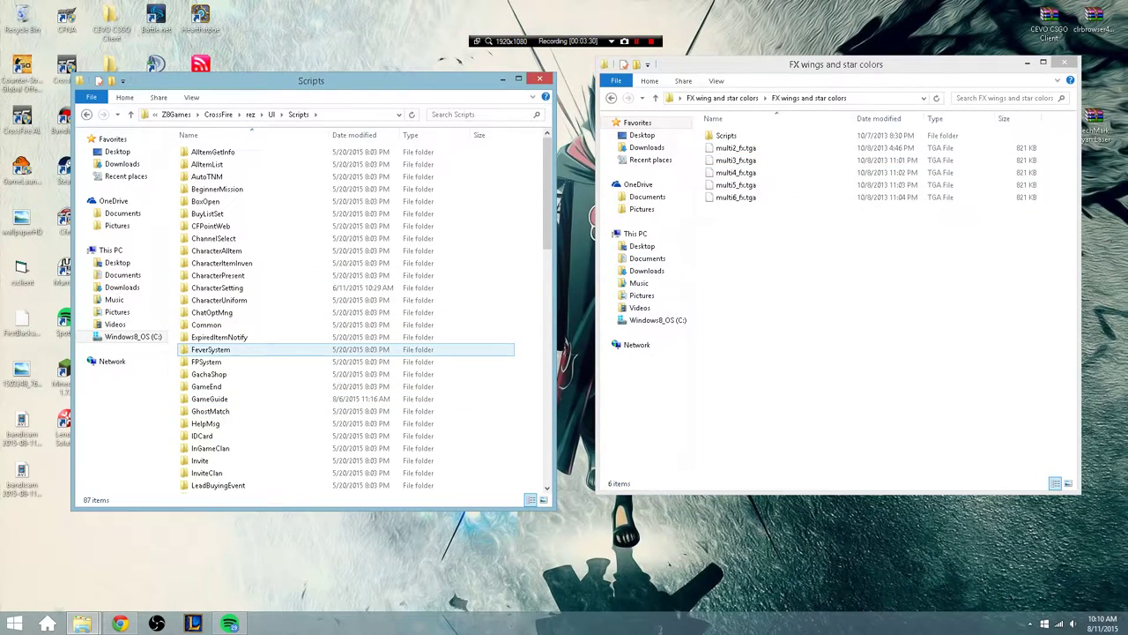
scroll(308, 353, down, 14)
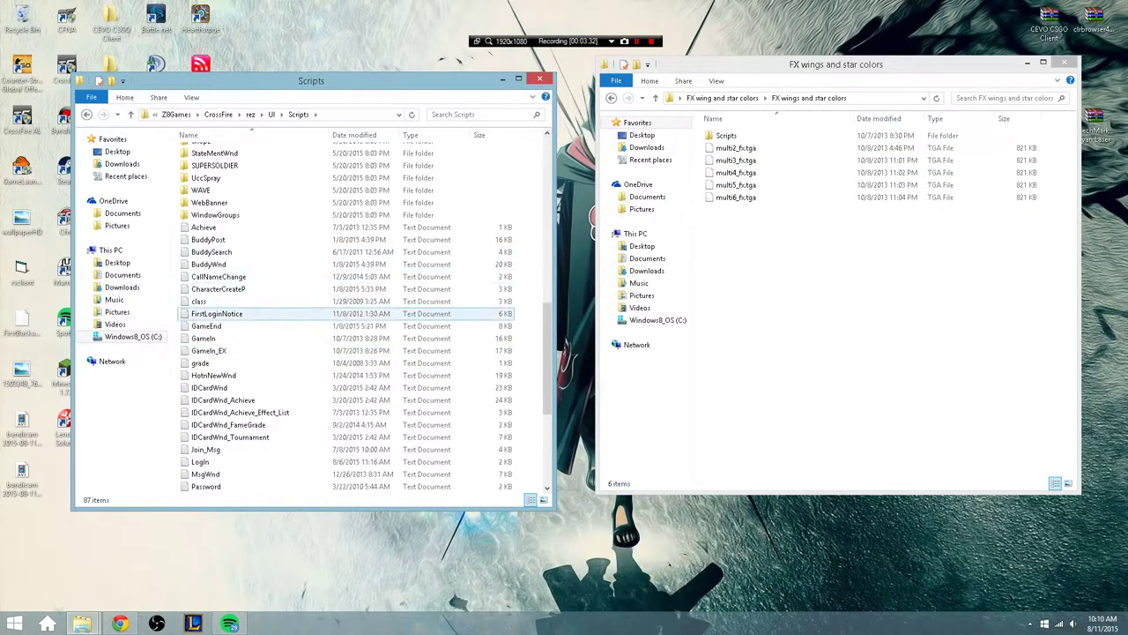
- Copy GameIn and GameIn_EX from the mod's Scripts folder into CrossFire's Scripts folder, replacing the same-named files
double_click(726, 135)
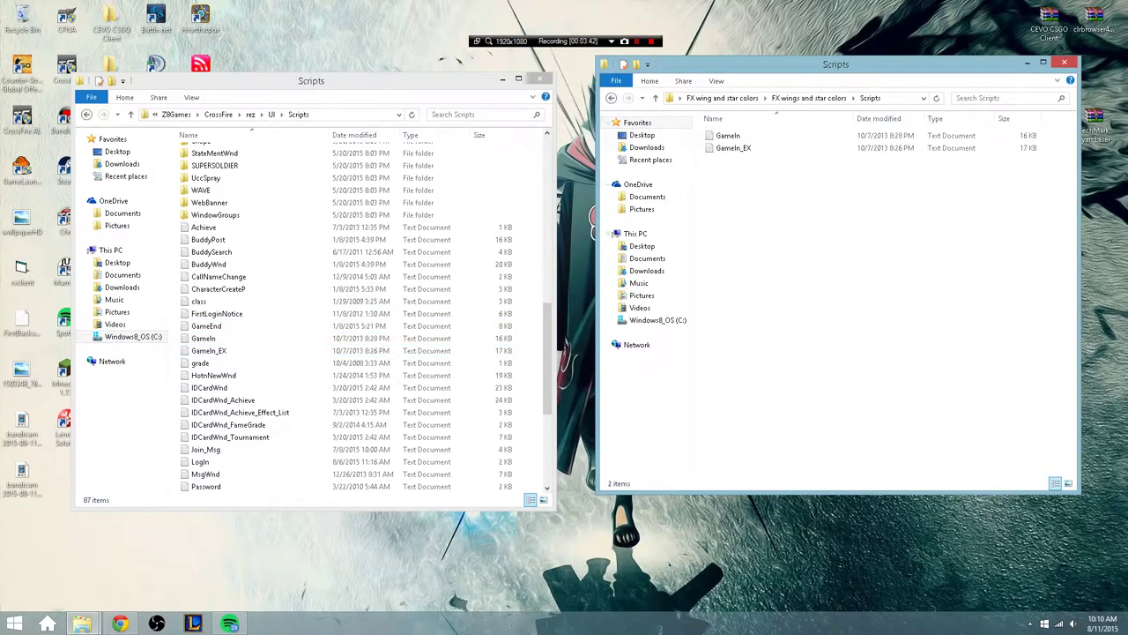
key(ctrl+a)
right_click(721, 135)
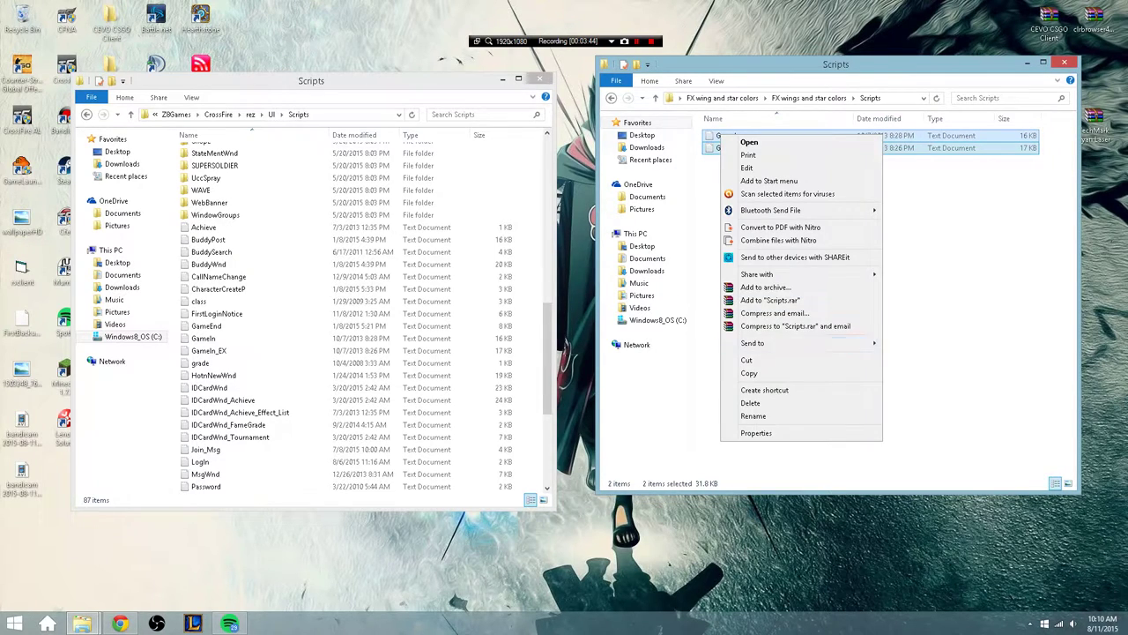
click(749, 373)
right_click(485, 311)
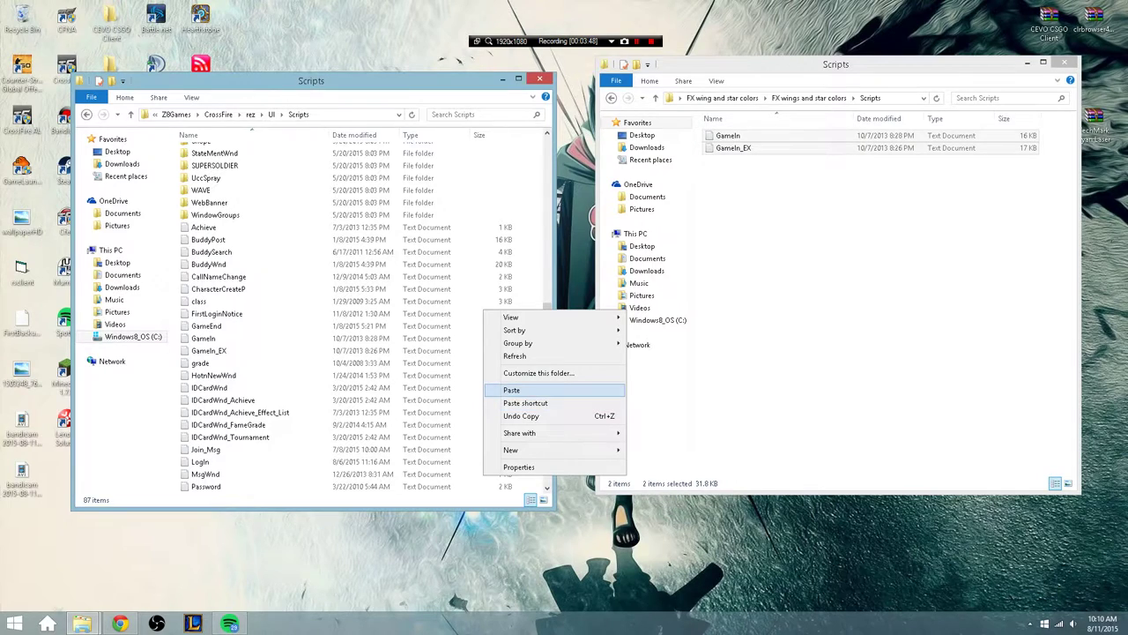
click(511, 389)
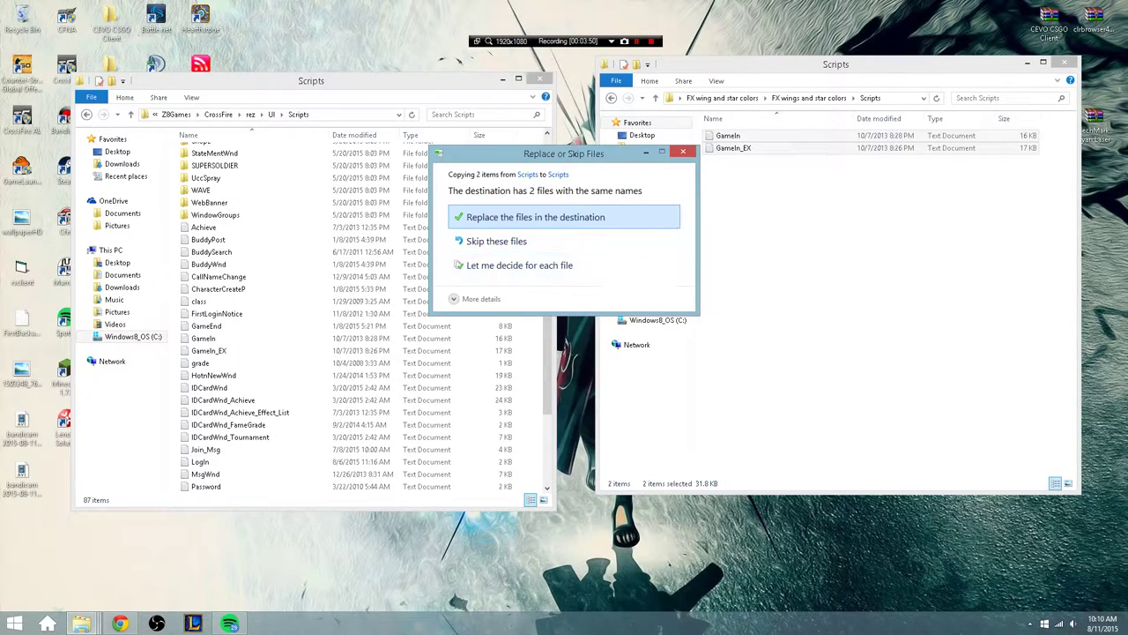
click(529, 217)
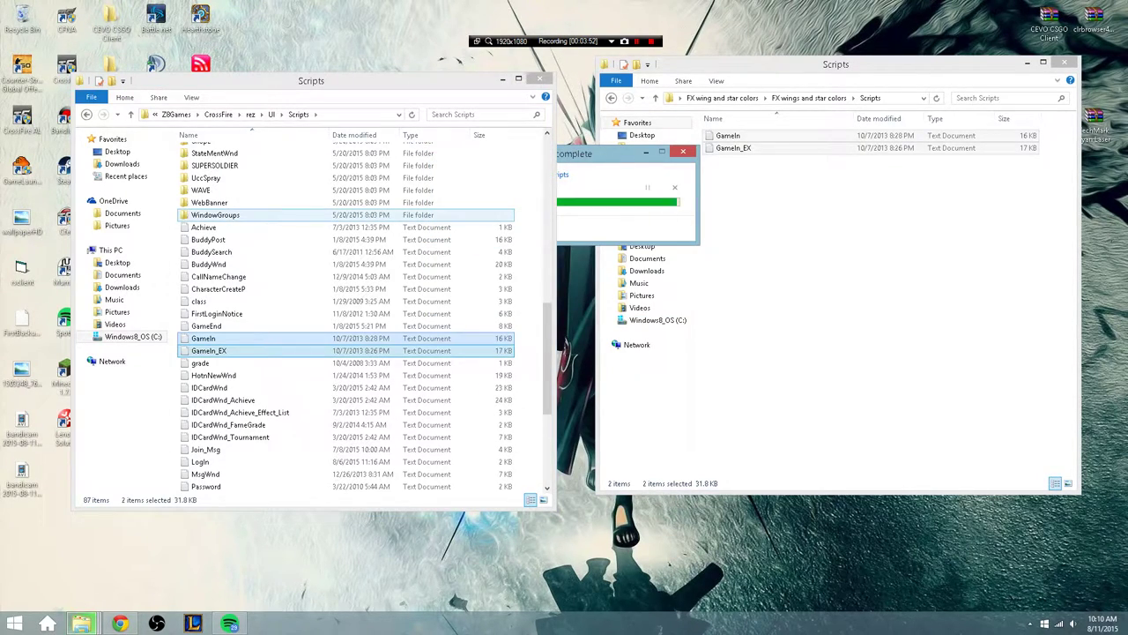
- Compare the GameIn text files from the mod's and the game's Scripts folders, and close both files and both folder windows
double_click(728, 135)
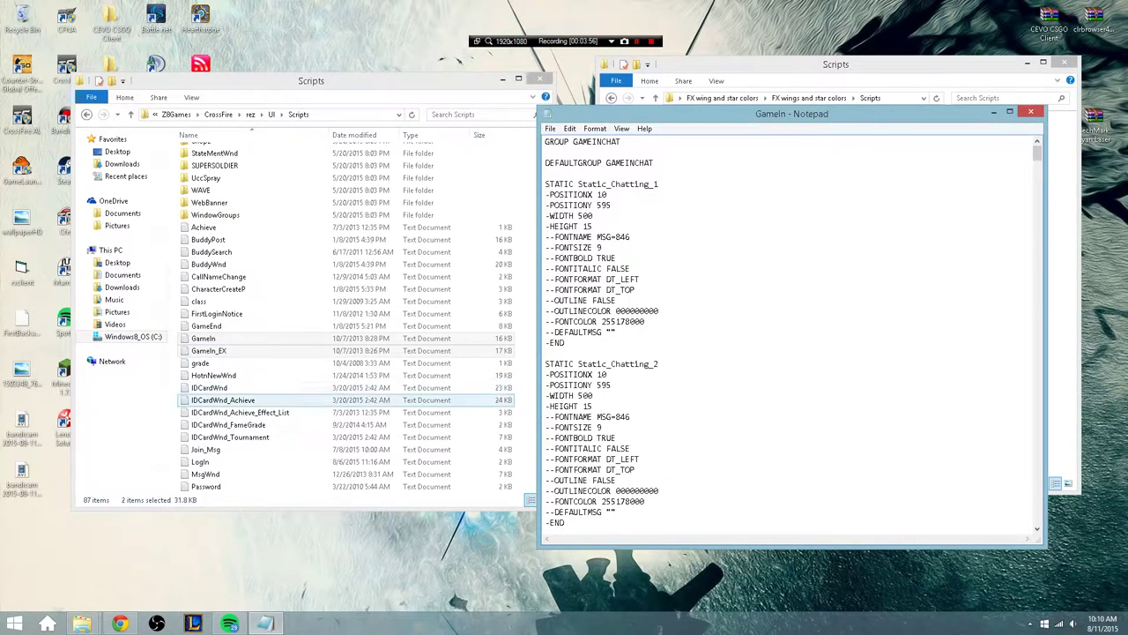
double_click(203, 338)
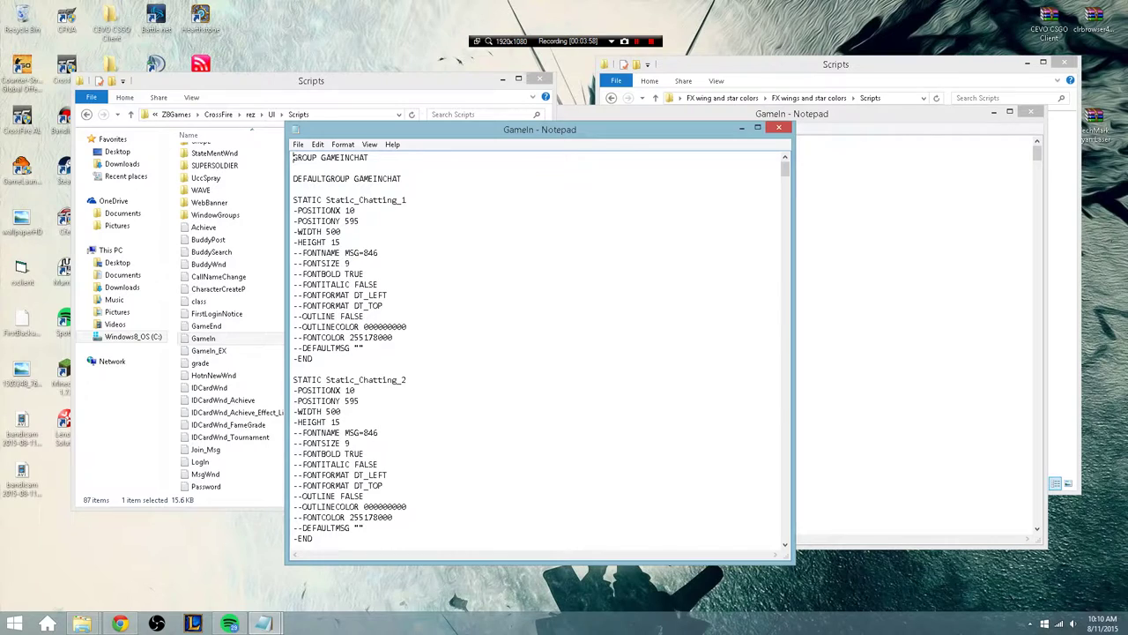
click(779, 128)
click(1031, 111)
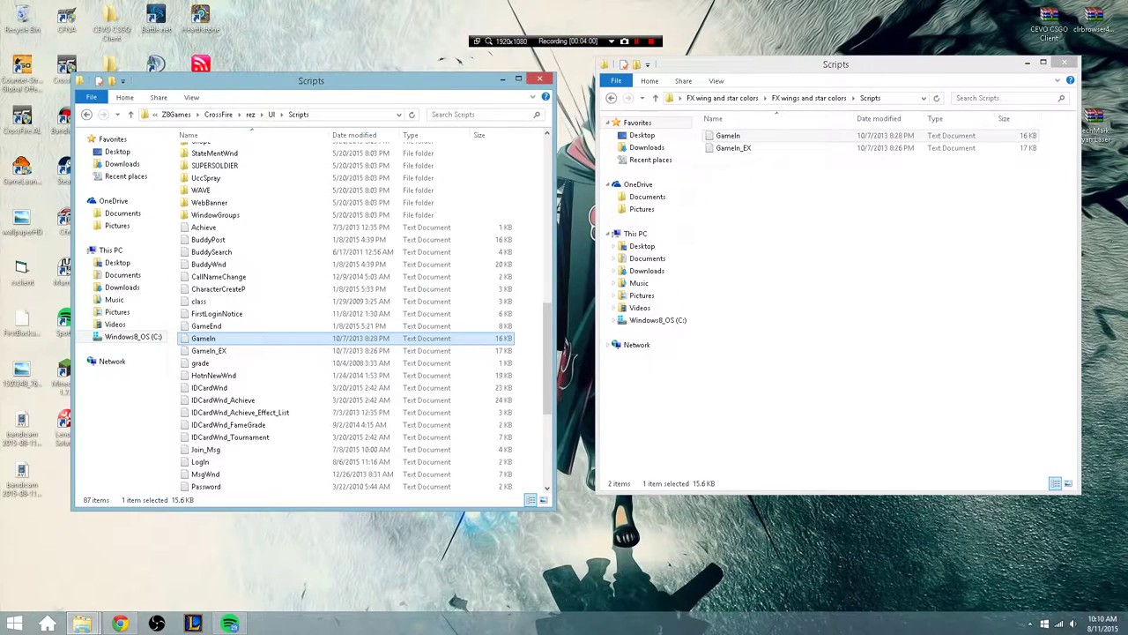
click(539, 79)
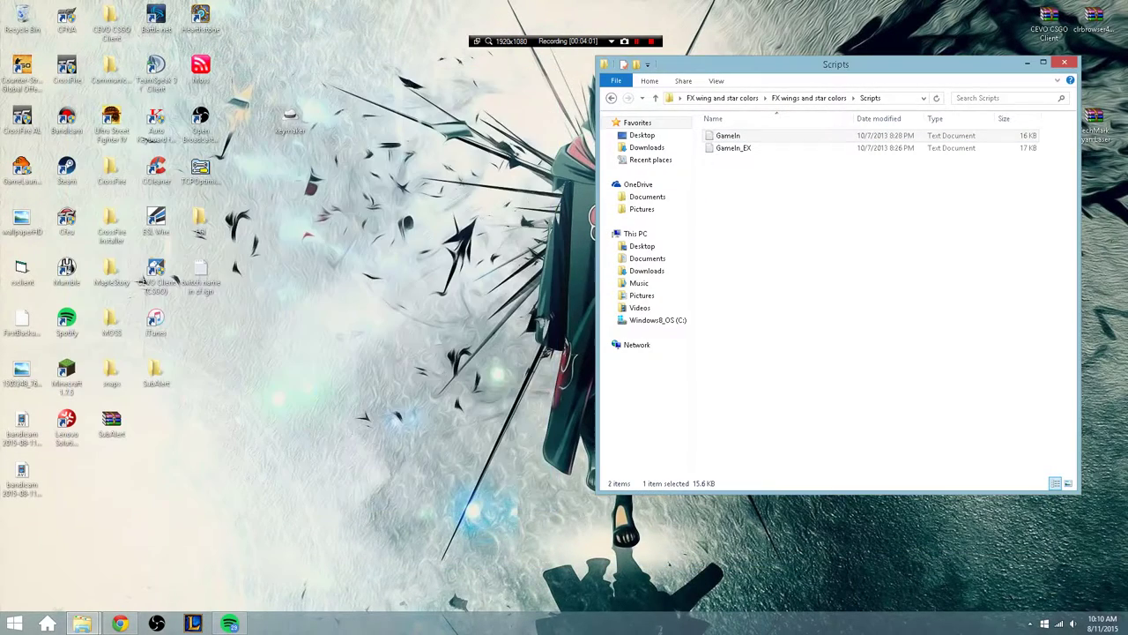
key(alt+F4)
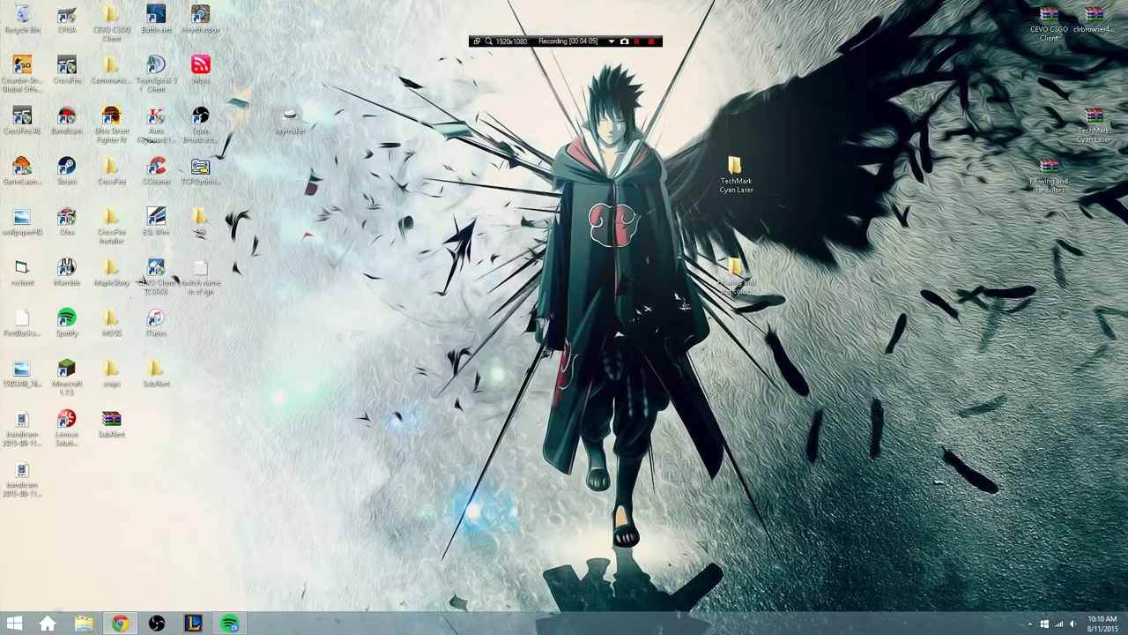
- Launch CrossFire from the desktop and log in with the account password
click(66, 69)
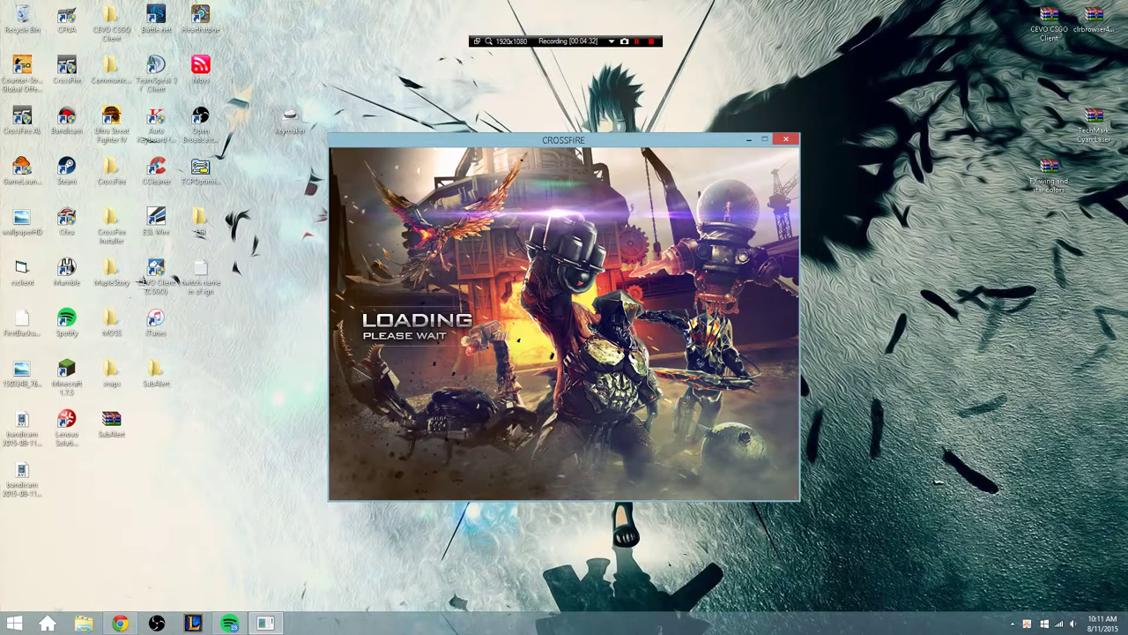
text(**********)
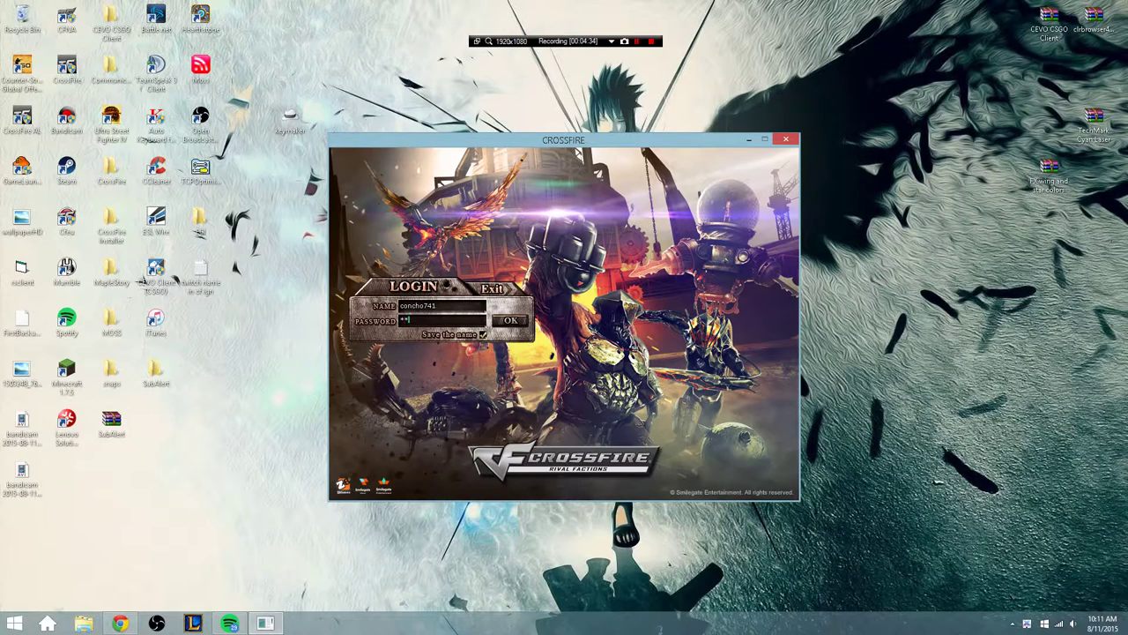
key(Return)
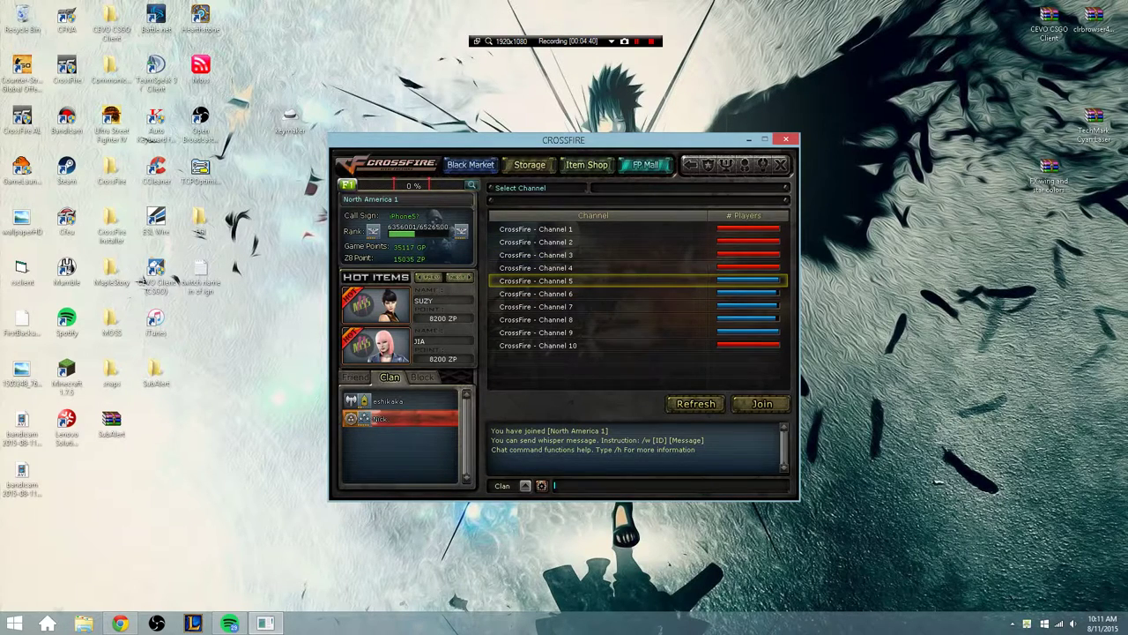
- Join CrossFire - Channel 6 and enter room 32, "Prepare for combat!", a Search & Destroy game on EagleEye
key(Return)
key(Return)
key(Return)
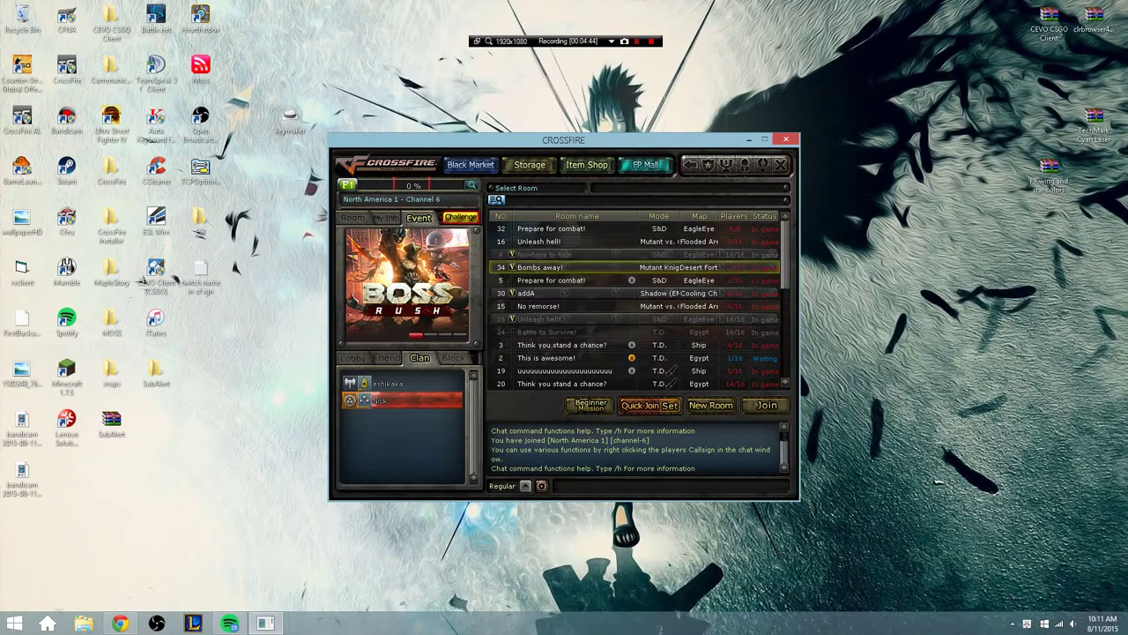
key(Return)
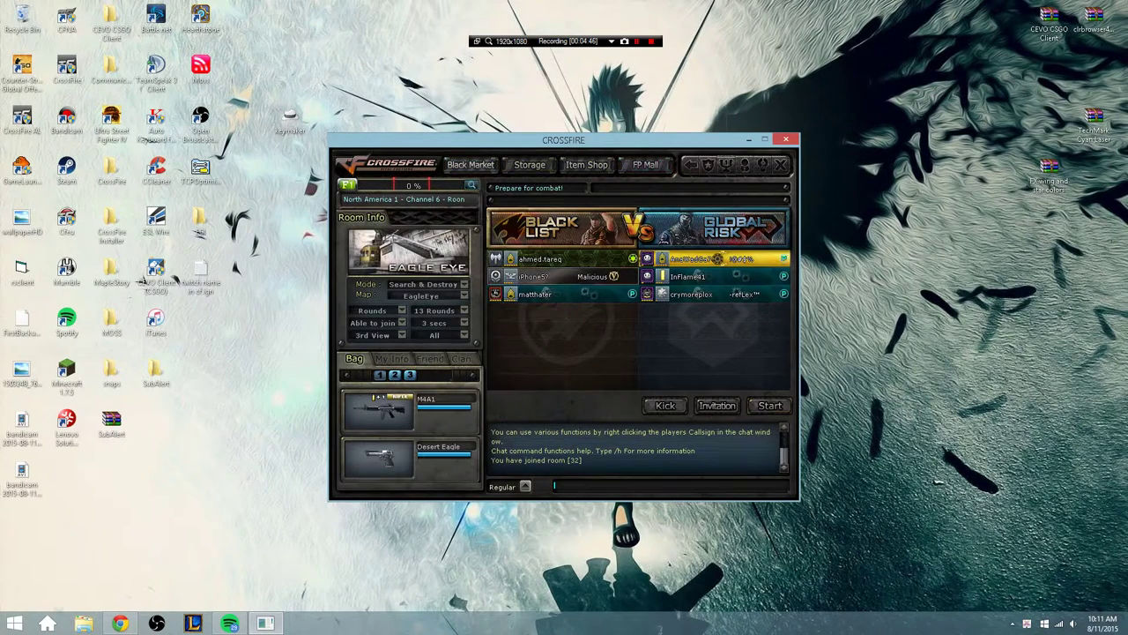
- Leave room 32 and look through Channel 6's room list for another game
key(Escape)
key(Down)
key(Down)
key(Down)
key(Down)
key(Down)
key(Down)
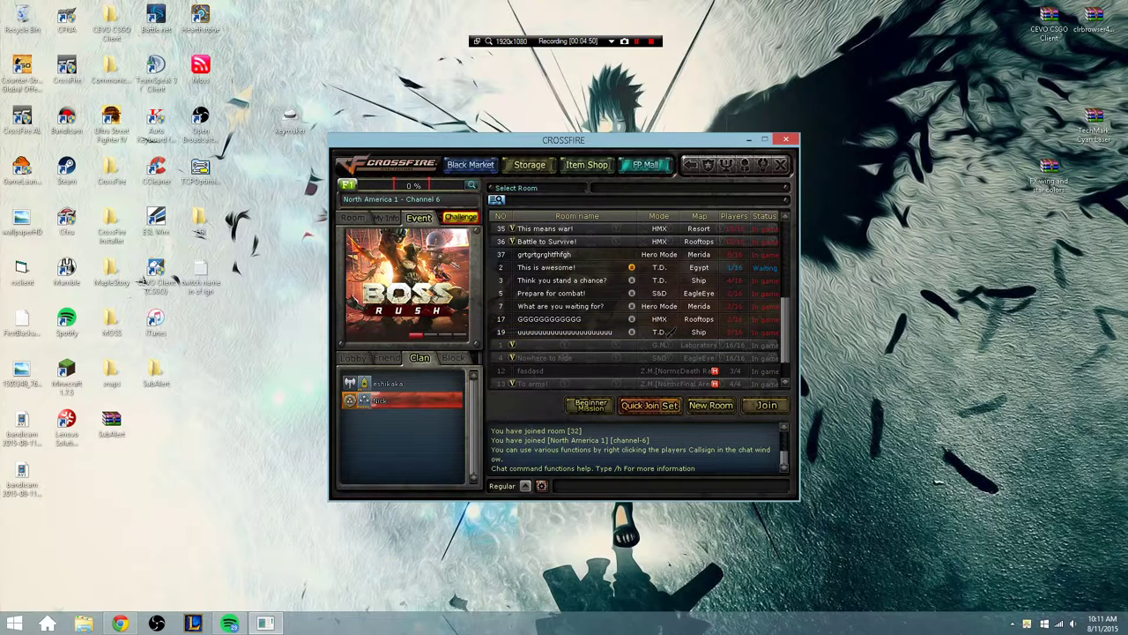
- Switch to Channel 8 and enter room 18, "Unleash hell!", a Team Death Match game on Egypt
key(Escape)
key(Up)
key(Down)
key(Return)
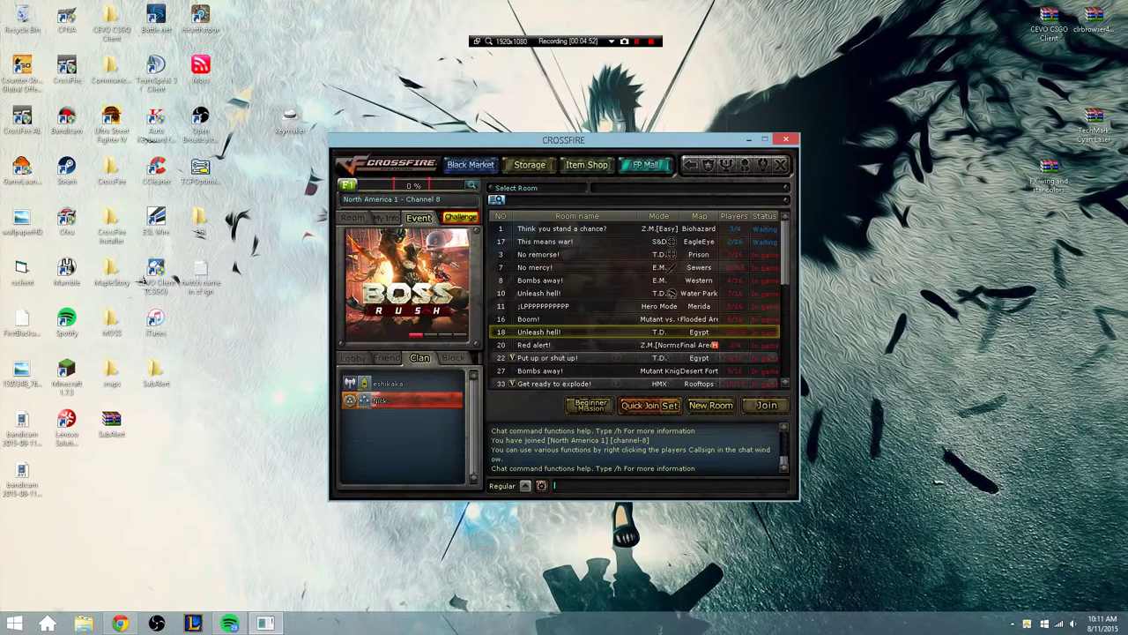
key(Up)
key(Down)
key(Return)
- Set the game's video options to full screen and save them
key(Escape)
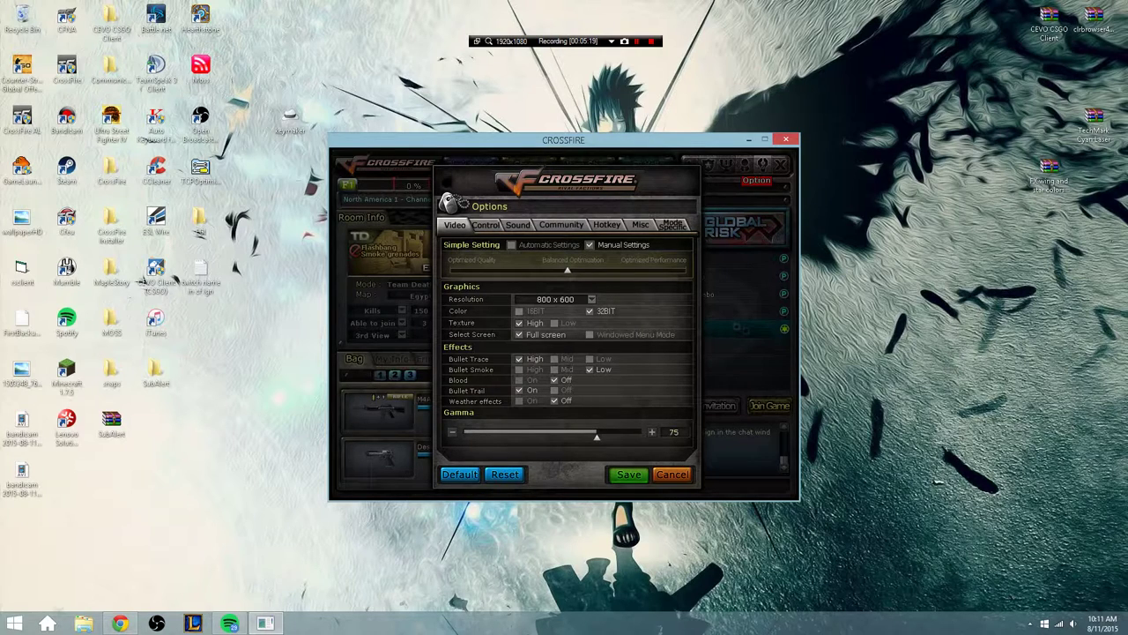
key(Return)
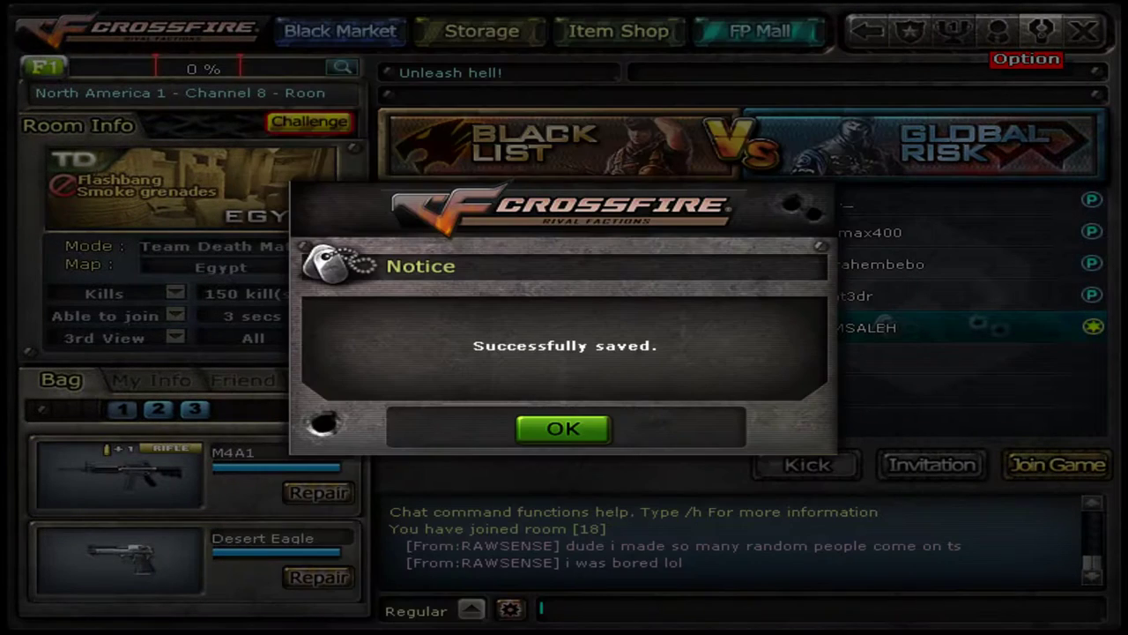
key(Return)
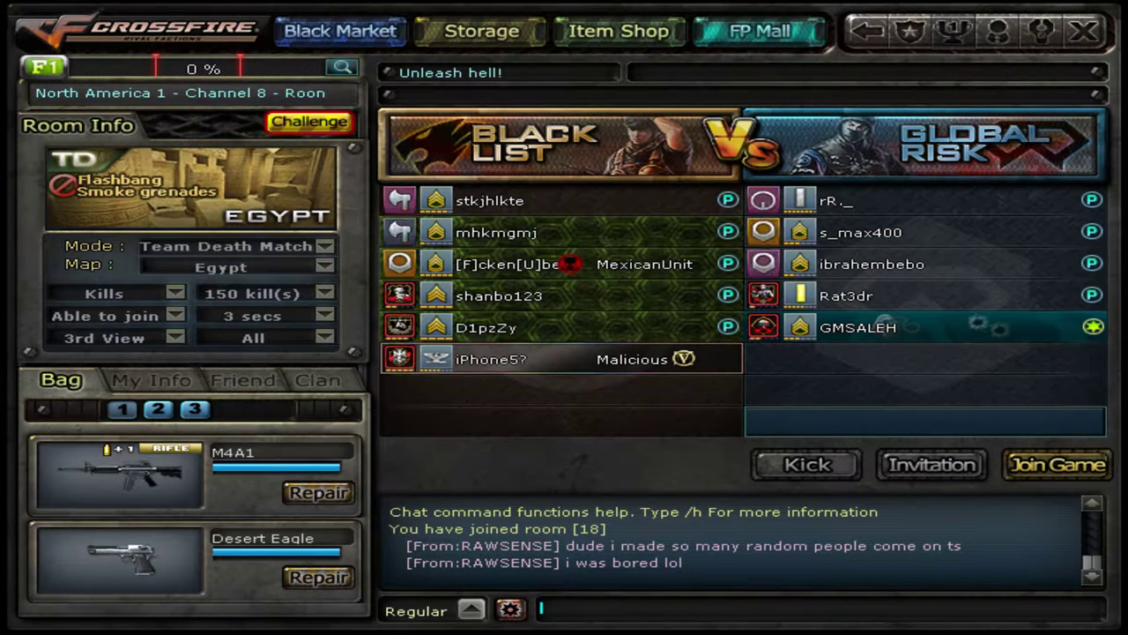
- Reply "lmfa" to the received whisper and join the running match in room 18
text(/r lmfa)
key(Return)
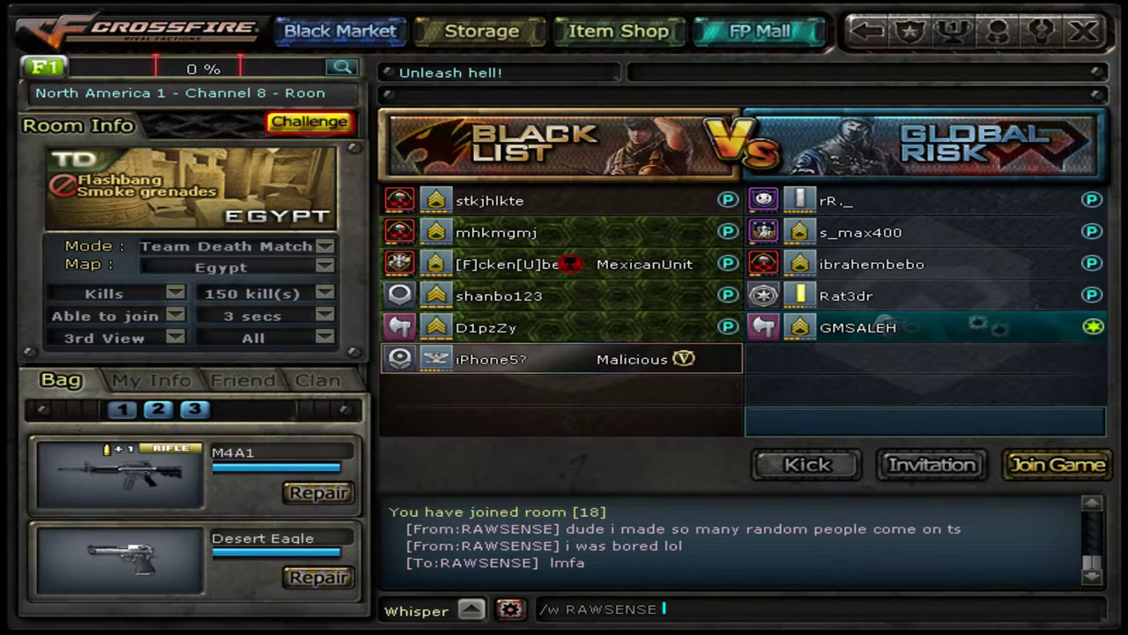
key(F5)
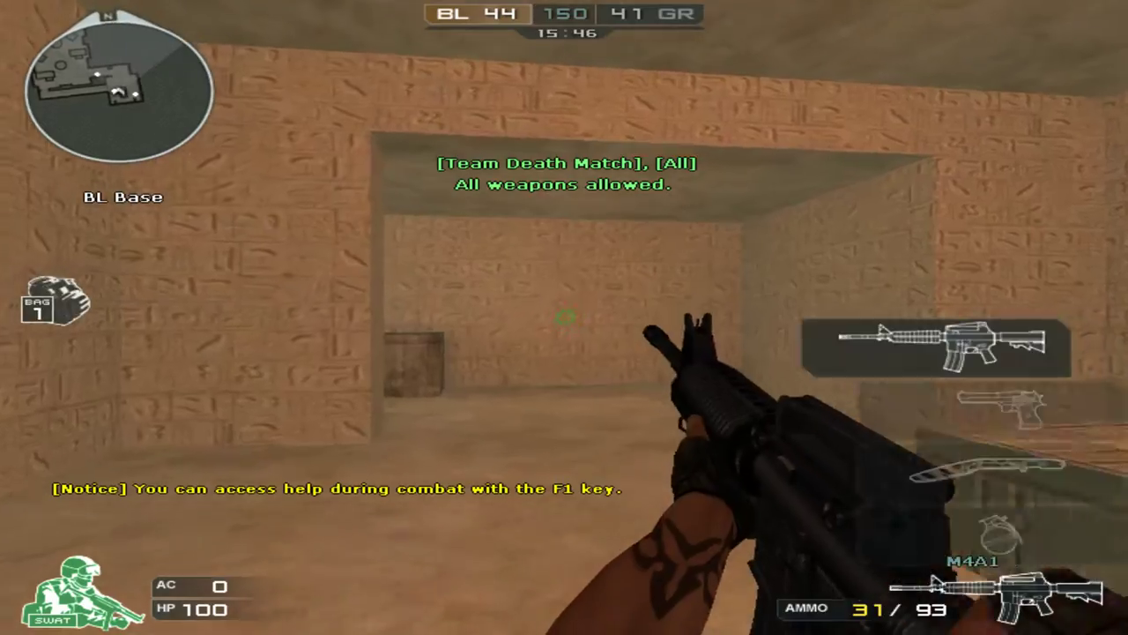
- Switch to the grenade and back to the M4A1, and shoot enemies on the battlefield to try the modded killmarks
key(Tab)
key(4)
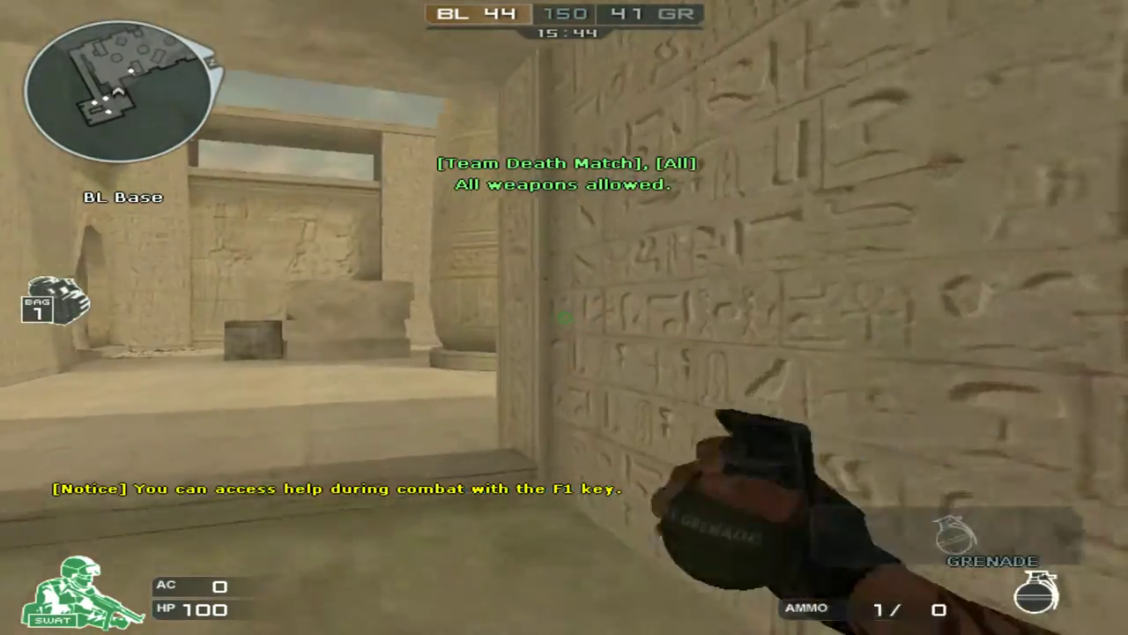
key(1)
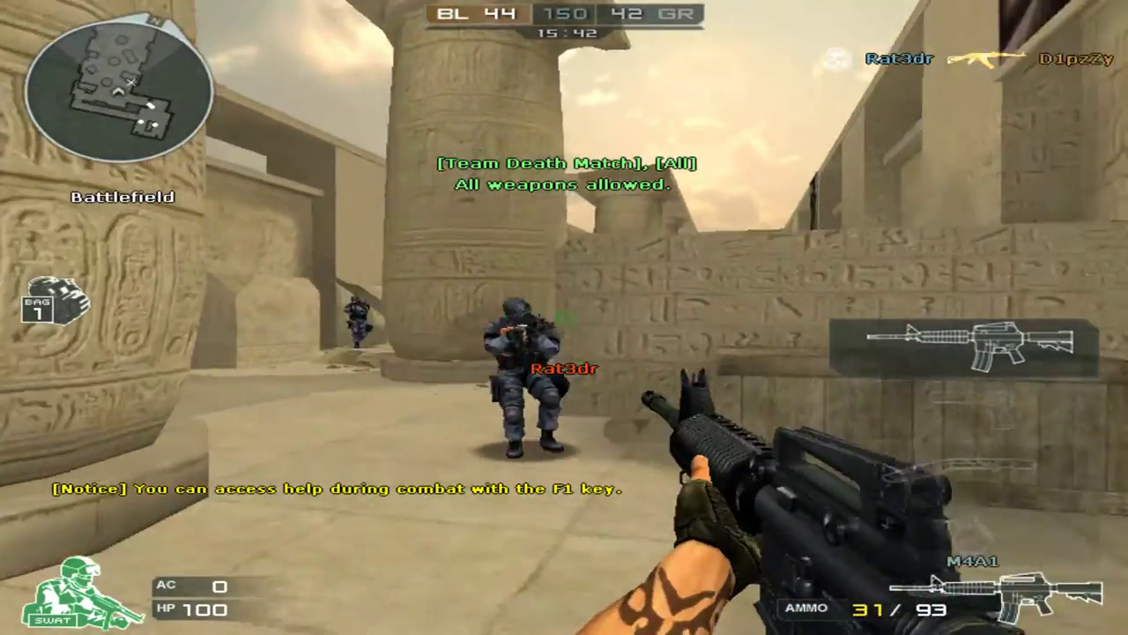
click(564, 317)
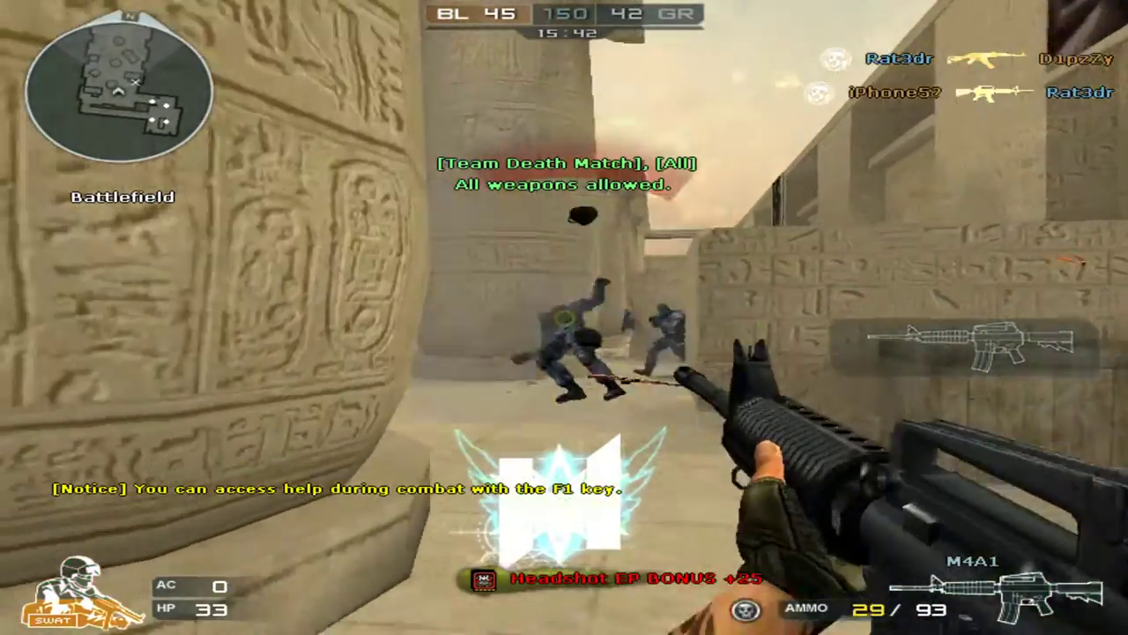
click(564, 318)
click(564, 317)
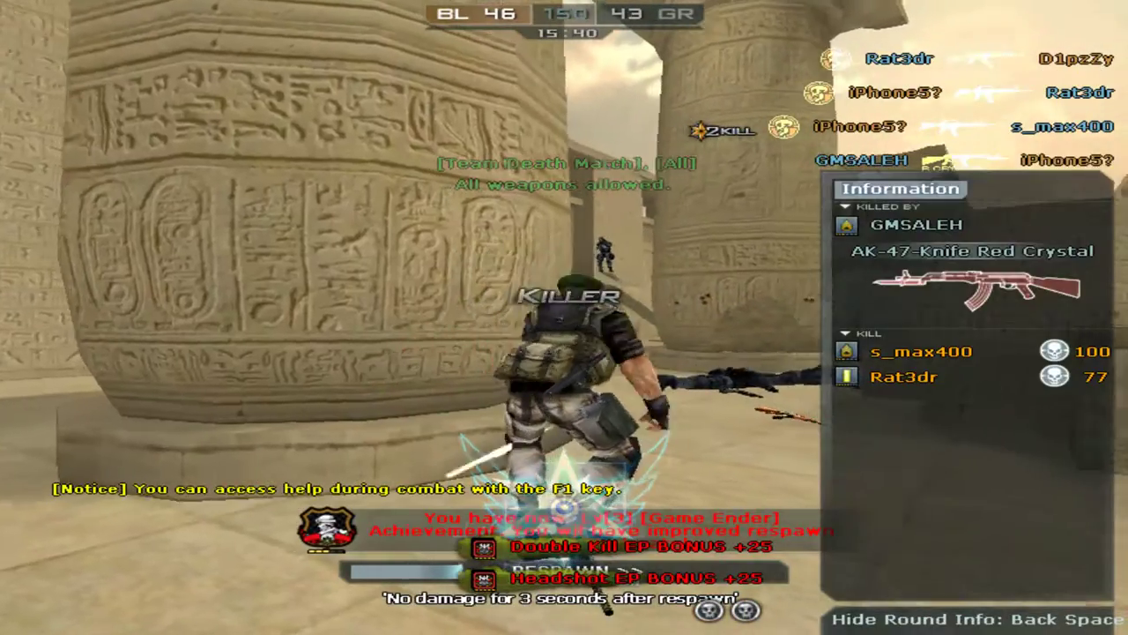